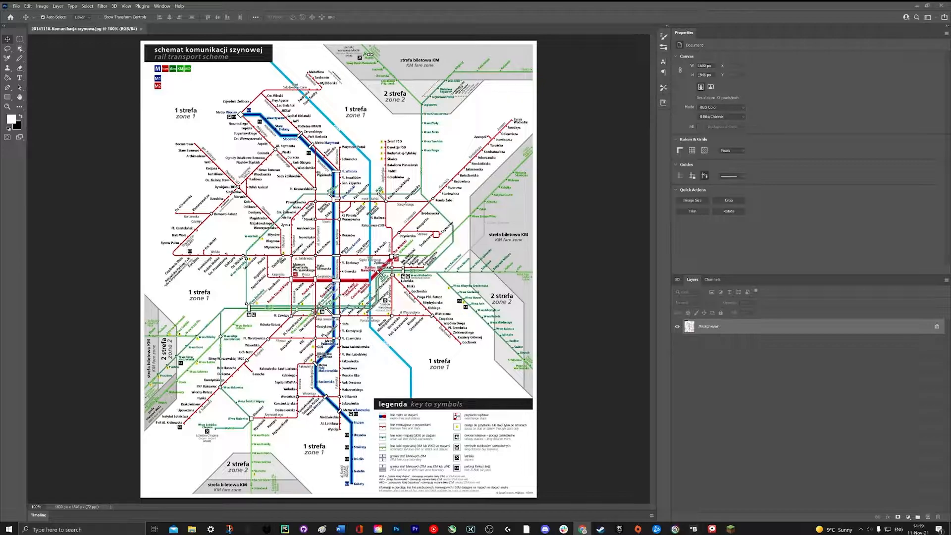
Step: Switch to Google Maps in Chrome and examine the layout of Warsaw, the Vistula river and the surrounding towns
left_click_drag(445, 533, 430, 4)
scroll(471, 277, "up", 2)
scroll(427, 228, "down", 2)
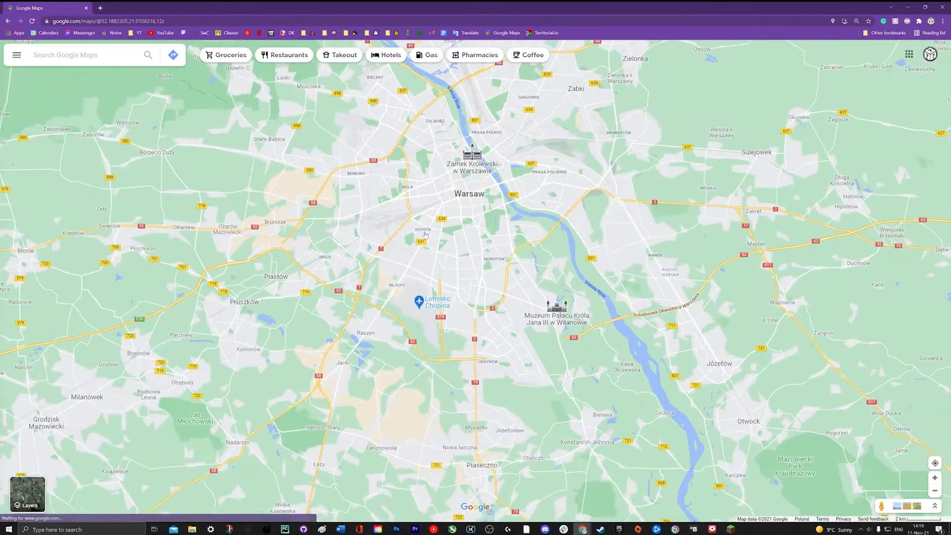
scroll(426, 228, "up", 2)
scroll(434, 247, "down", 3)
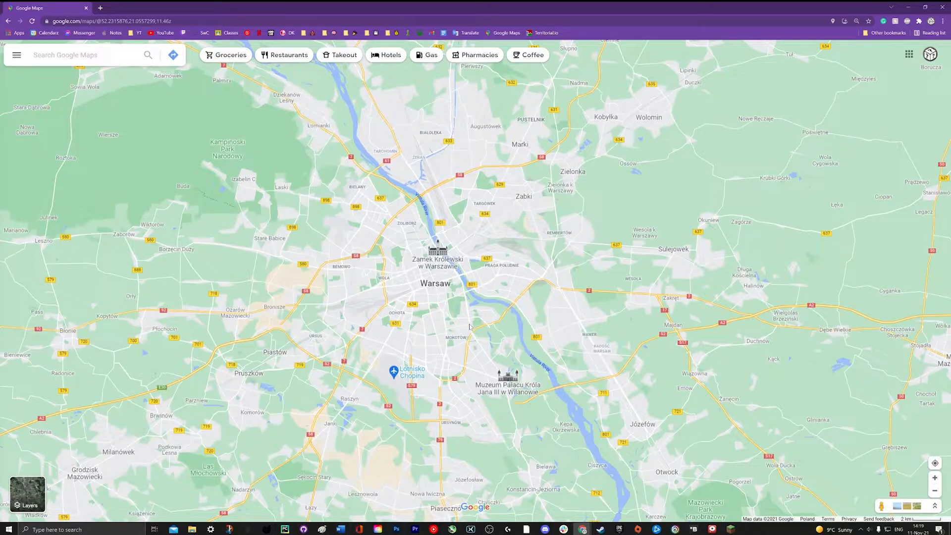
left_click_drag(372, 201, 381, 239)
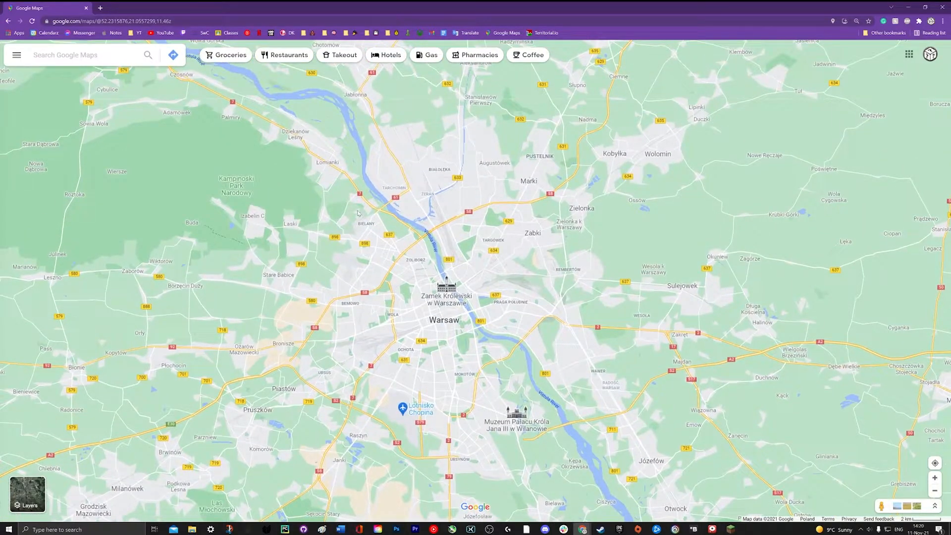
left_click_drag(403, 323, 373, 305)
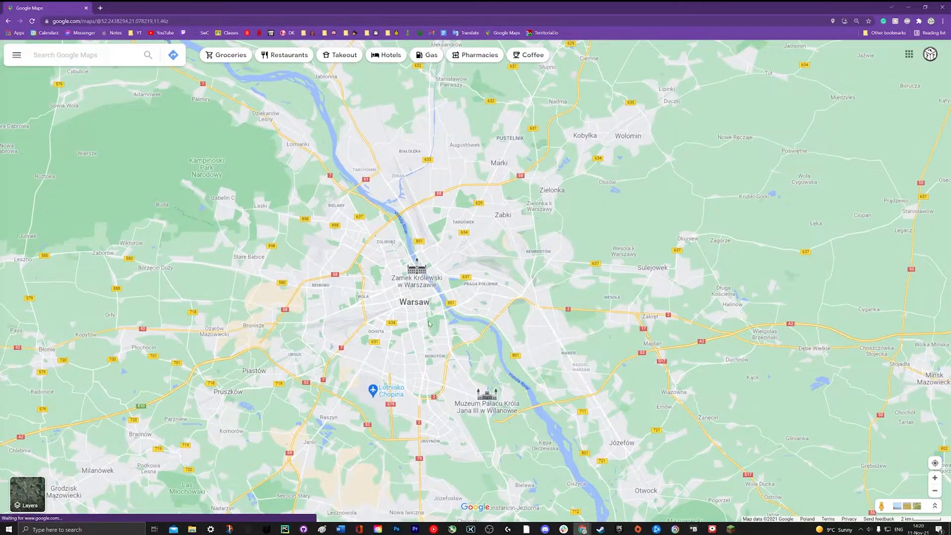
scroll(414, 298, "up", 1)
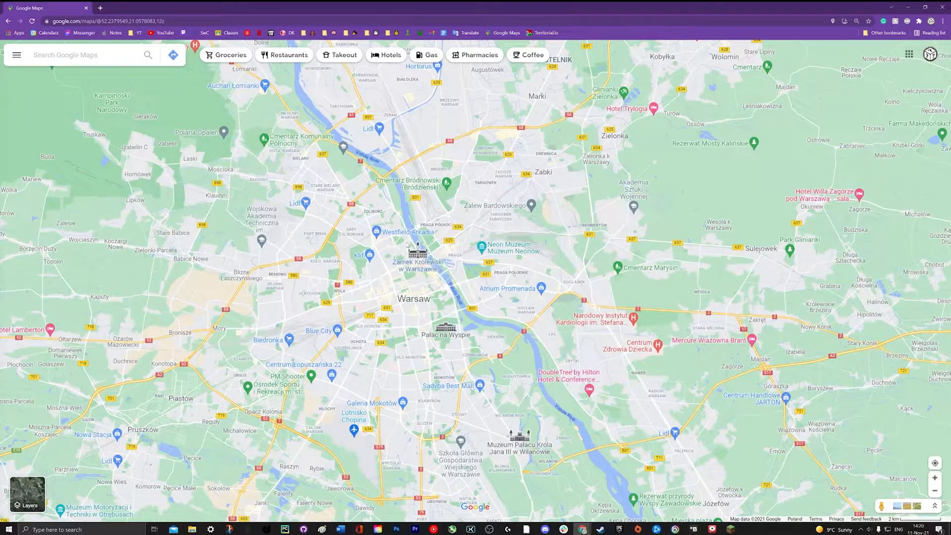
scroll(377, 324, "up", 1)
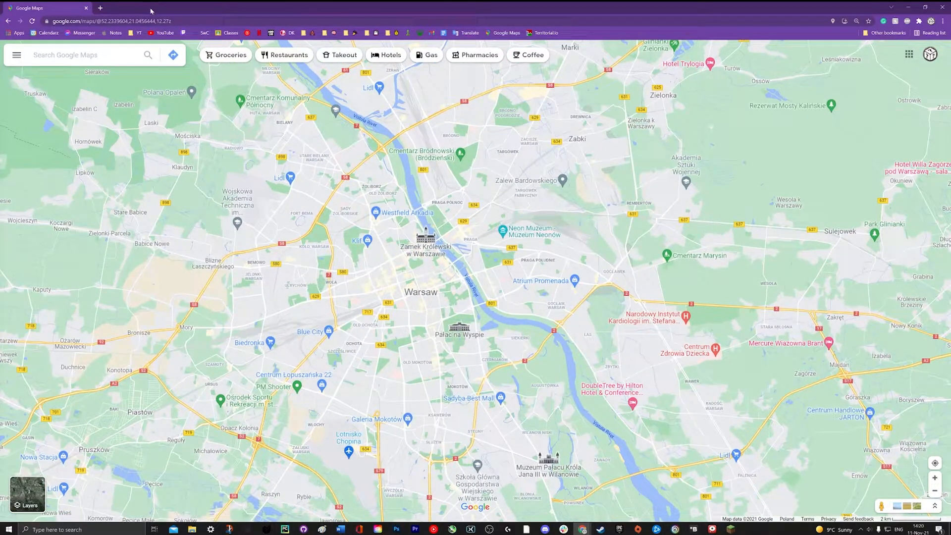
Step: Move the Google Maps window aside to uncover the rail transport scheme in Photoshop
left_click_drag(150, 8, 511, 223)
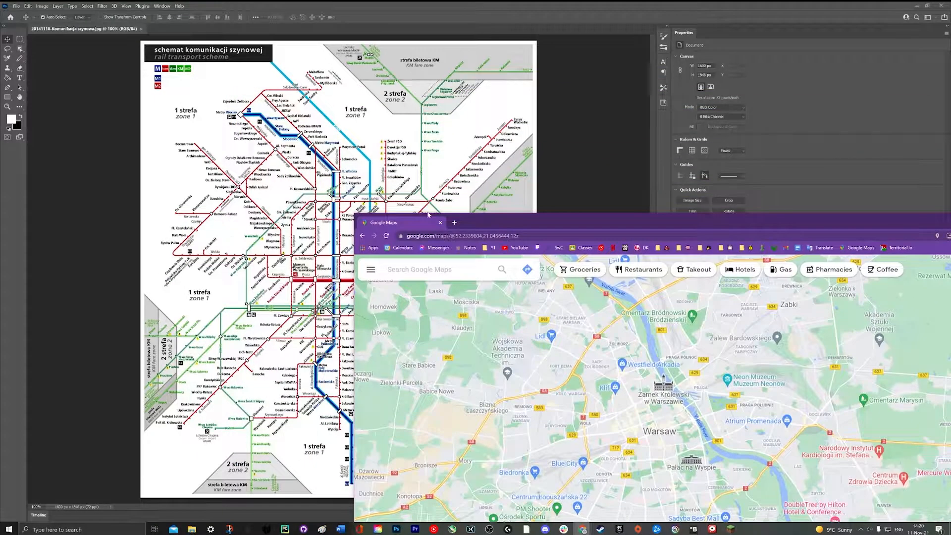
left_click_drag(586, 222, 449, 99)
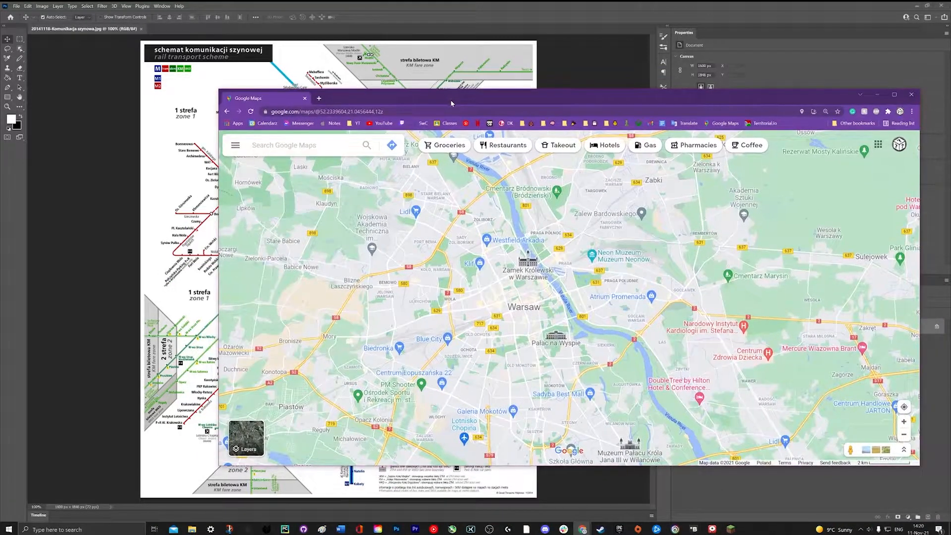
left_click_drag(375, 100, 950, 360)
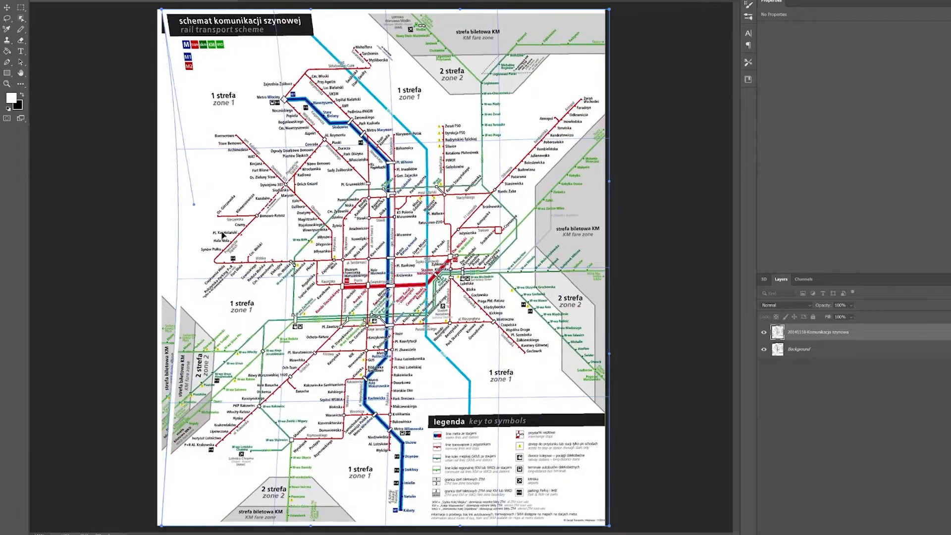
Step: Try to warp the copied Komunikacja szynowa layer, bending the rail lines in the middle of the scheme
left_click_drag(234, 284, 243, 264)
left_click_drag(328, 402, 323, 394)
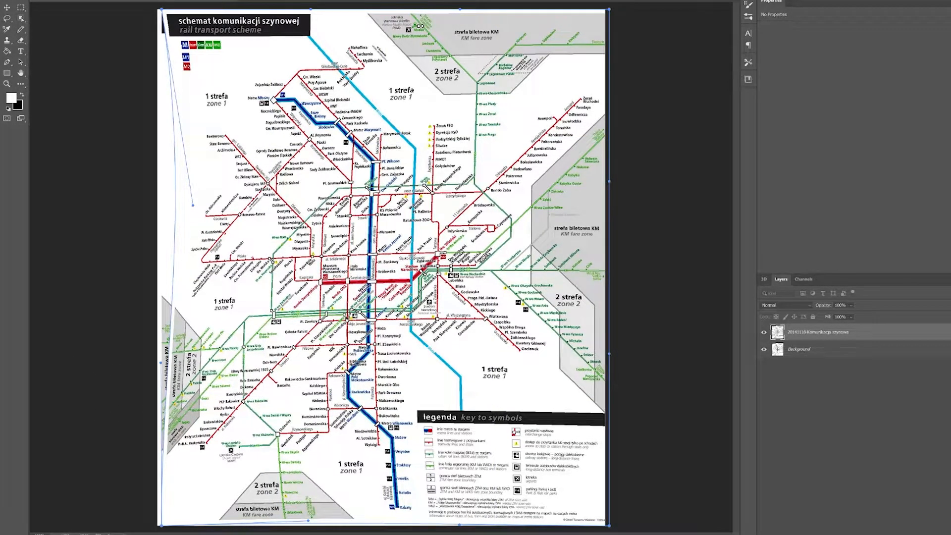
left_click_drag(314, 304, 376, 259)
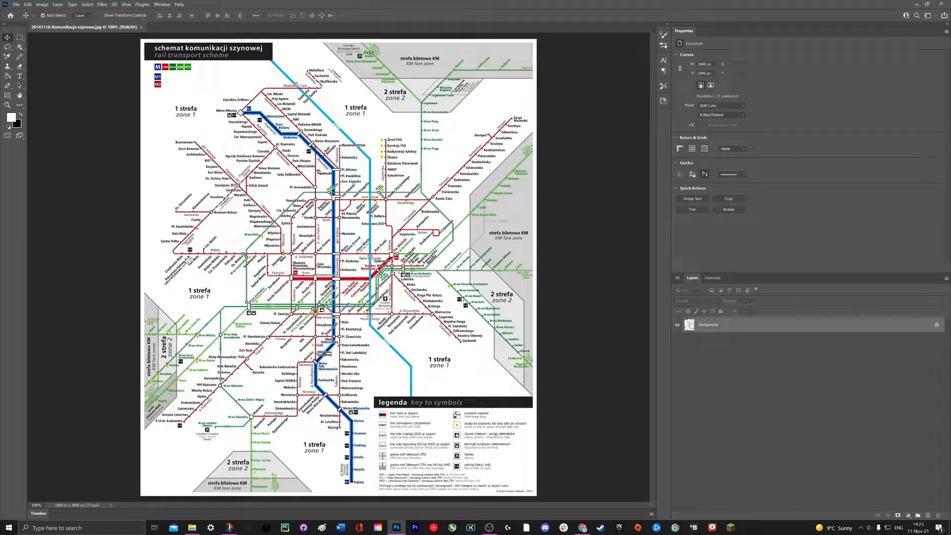
Step: Try to move the locked Background layer of the rail scheme without converting it to a normal layer
left_click_drag(227, 231, 271, 231)
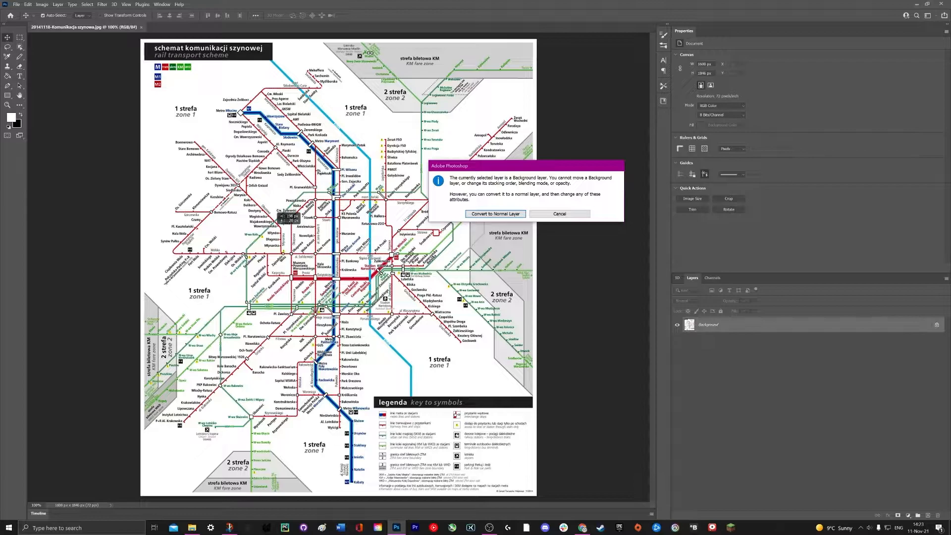
left_click(543, 213)
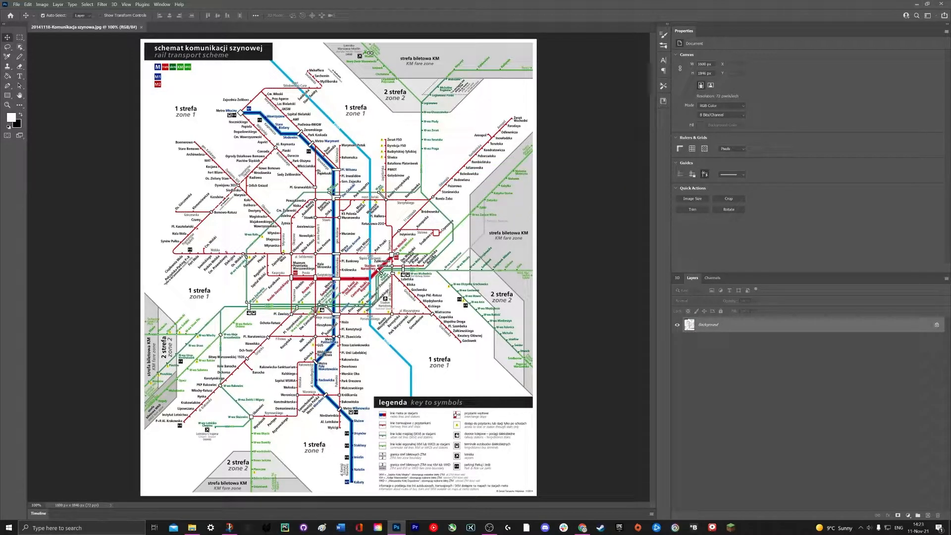
Step: Switch to Google Maps in Chrome and display Warsaw as a Satellite map with the Transit layer on
left_click(582, 528)
key("alt+Tab")
left_click_drag(950, 297, 510, 0)
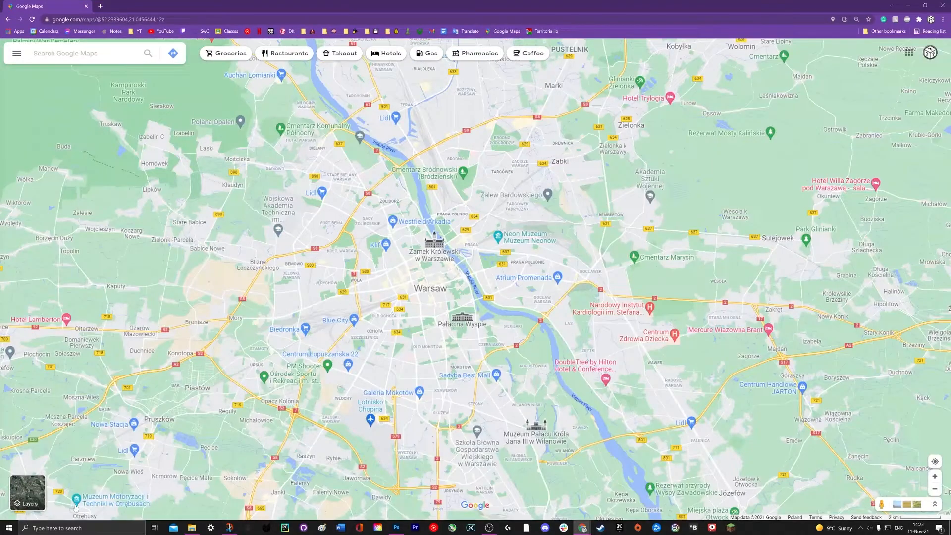
left_click(29, 489)
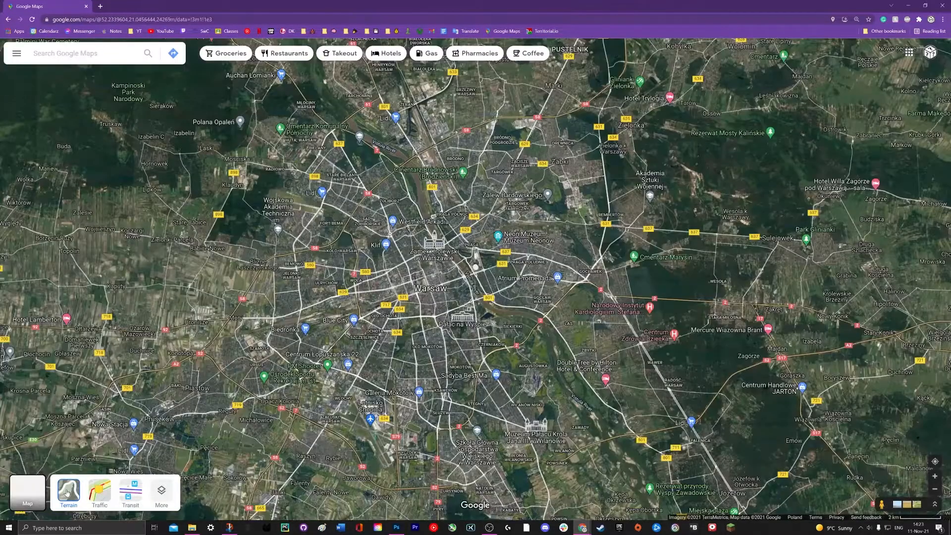
left_click(67, 493)
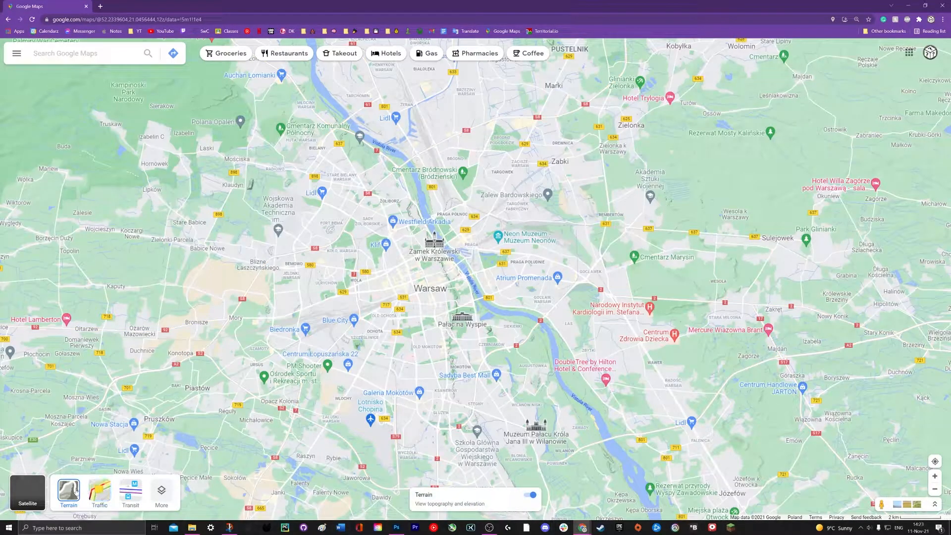
left_click(76, 491)
left_click(74, 491)
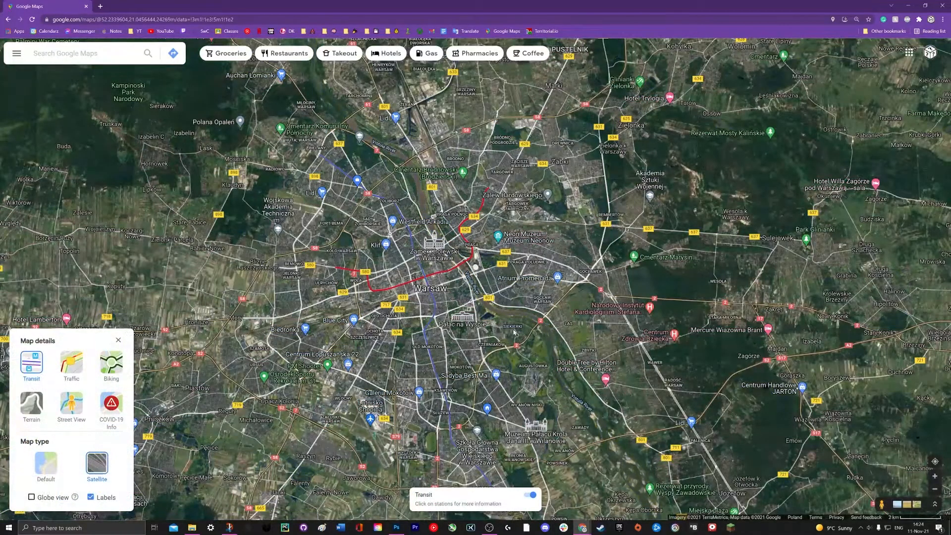
Step: Examine Warsaw's metro lines and the outlying towns and roads north and east of the city on the satellite map
scroll(421, 301, "up", 1)
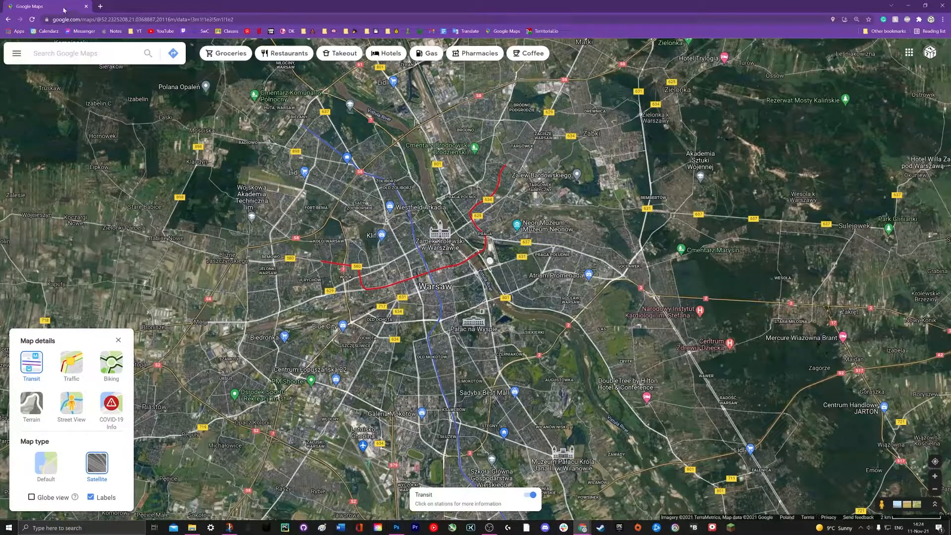
left_click_drag(63, 10, 367, 2)
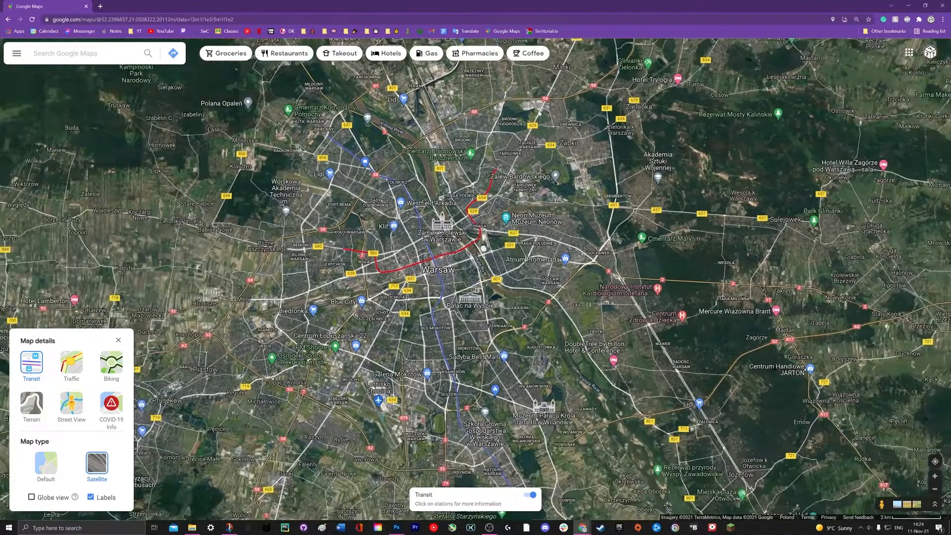
left_click_drag(446, 108, 409, 195)
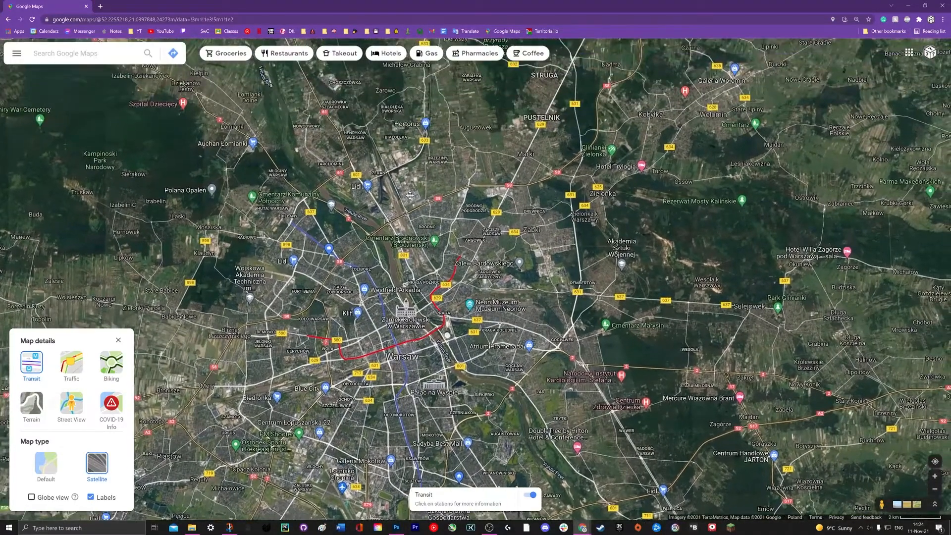
left_click_drag(492, 215, 484, 306)
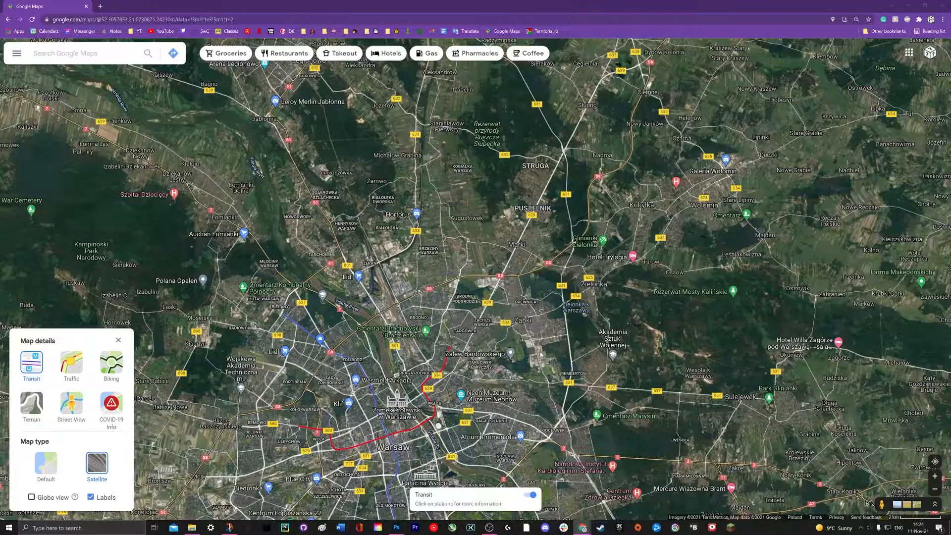
left_click_drag(565, 371, 568, 331)
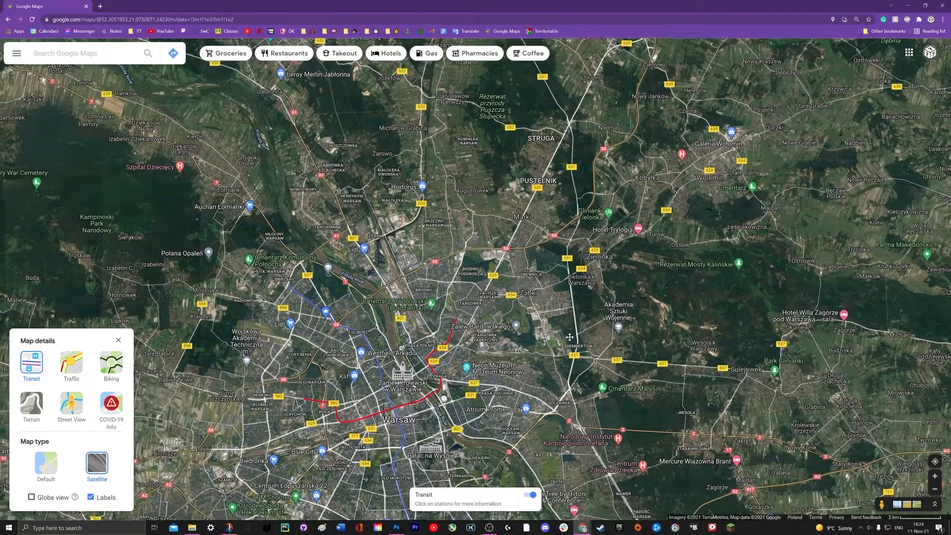
scroll(441, 229, "down", 2)
left_click_drag(441, 230, 410, 342)
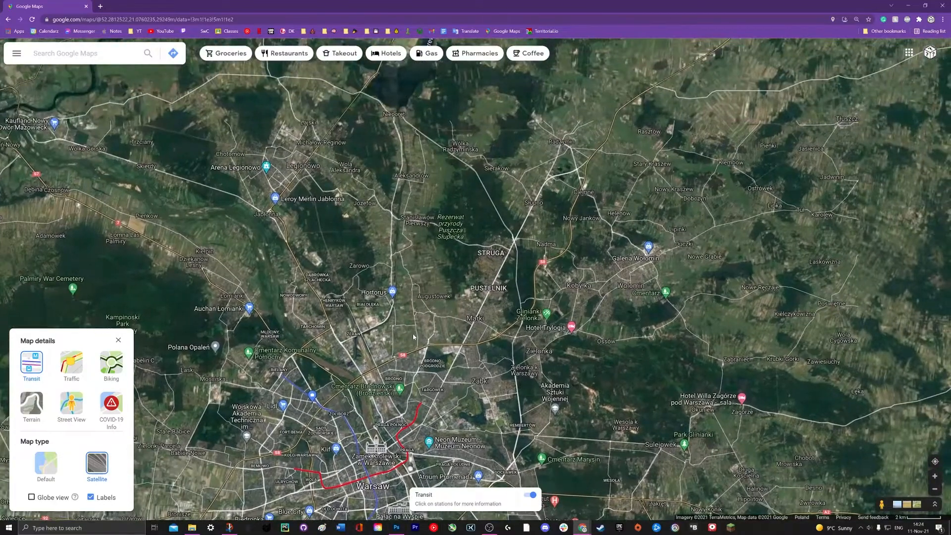
scroll(410, 341, "down", 1)
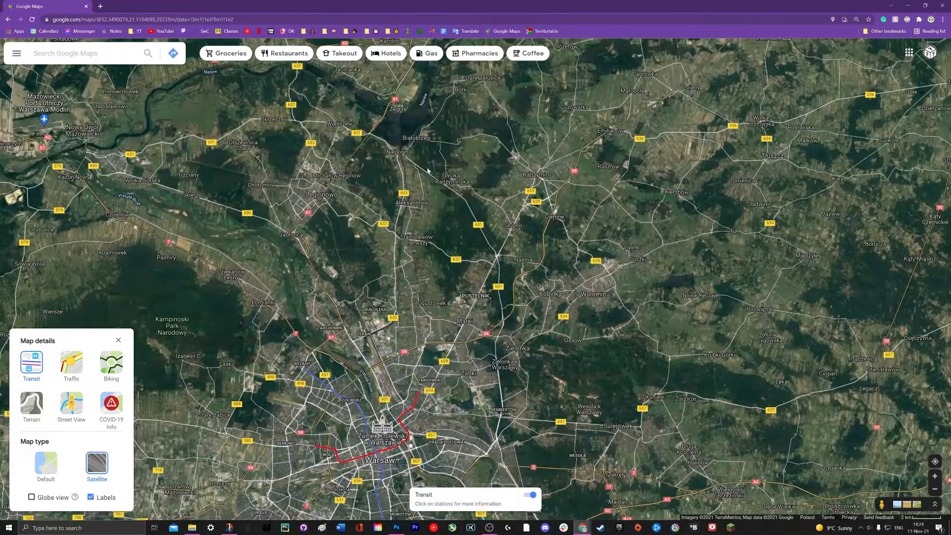
left_click_drag(427, 164, 426, 153)
left_click_drag(462, 124, 460, 147)
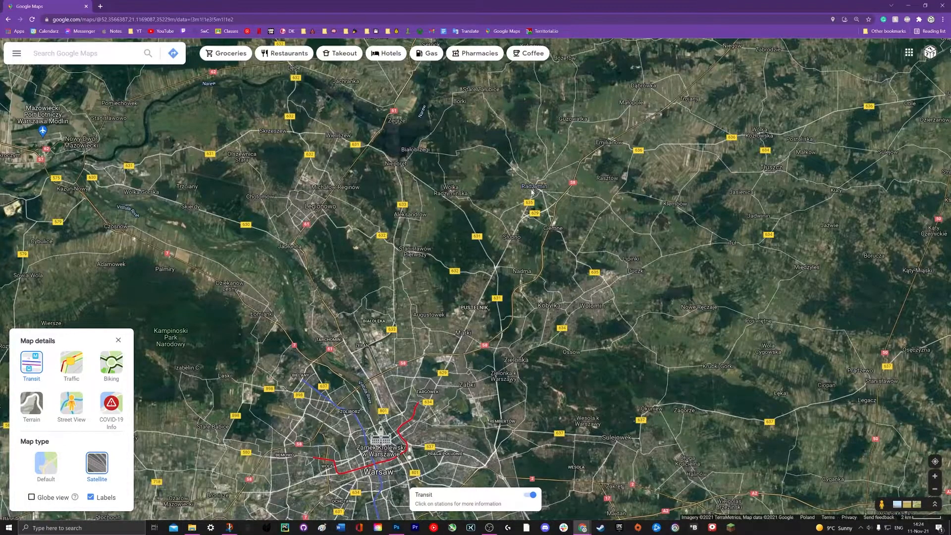
scroll(539, 183, "down", 2)
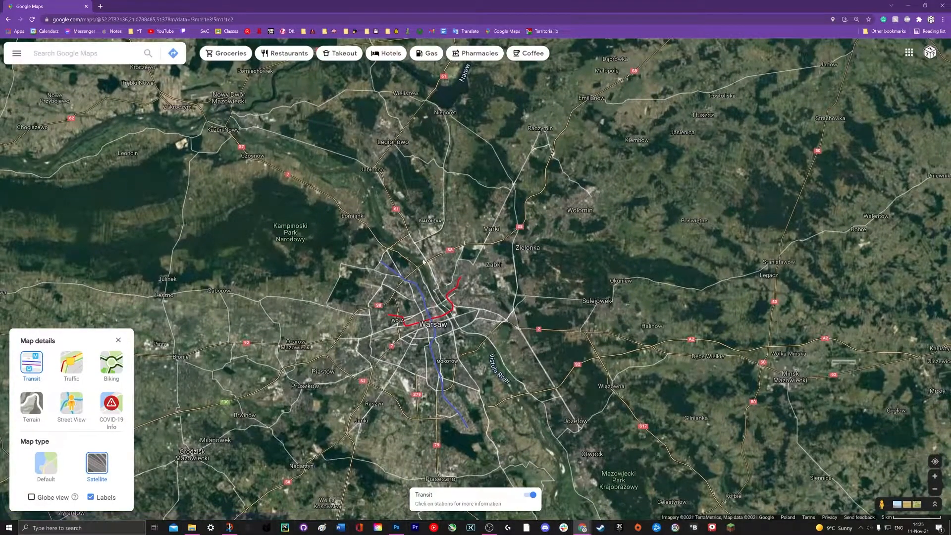
Step: Compare the metro lines on the Warsaw satellite map with the rail transport scheme in Photoshop
left_click_drag(72, 4, 375, 109)
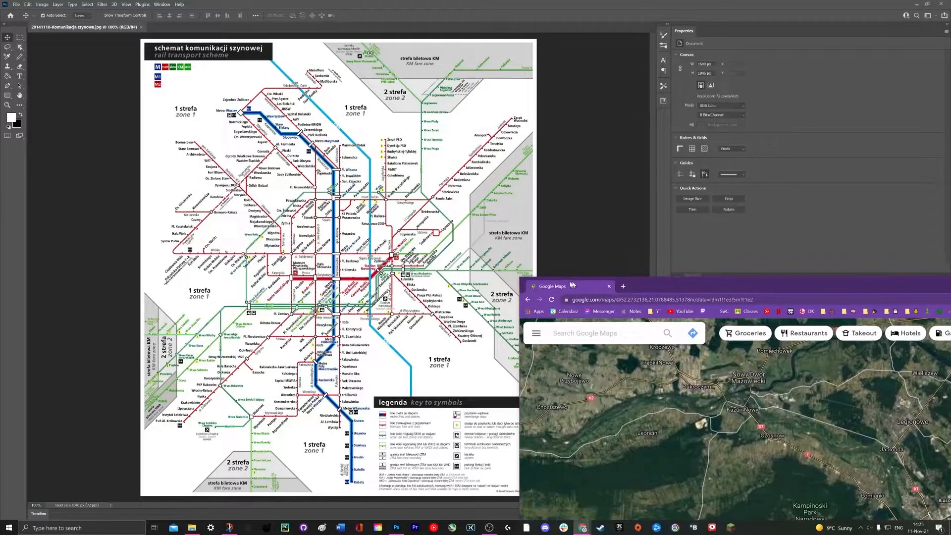
left_click_drag(572, 284, 545, 6)
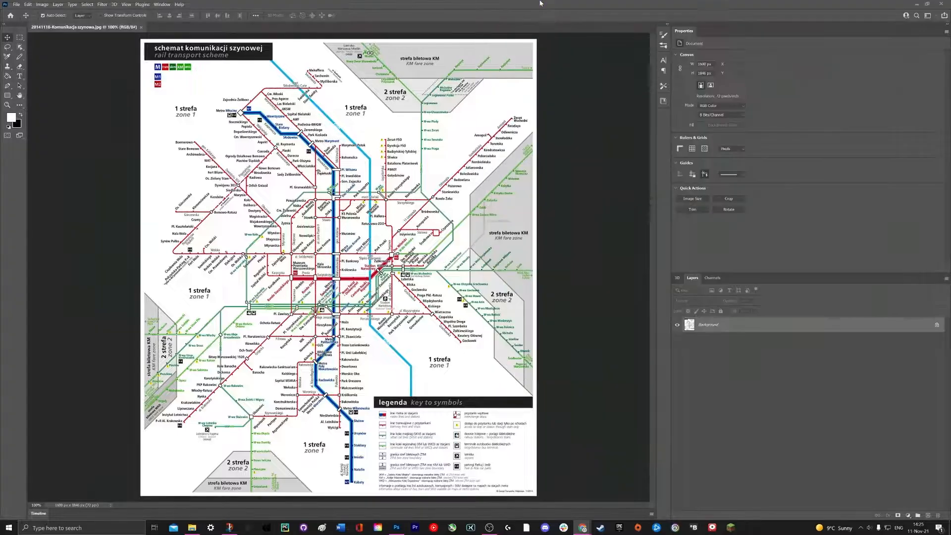
scroll(440, 342, "up", 3)
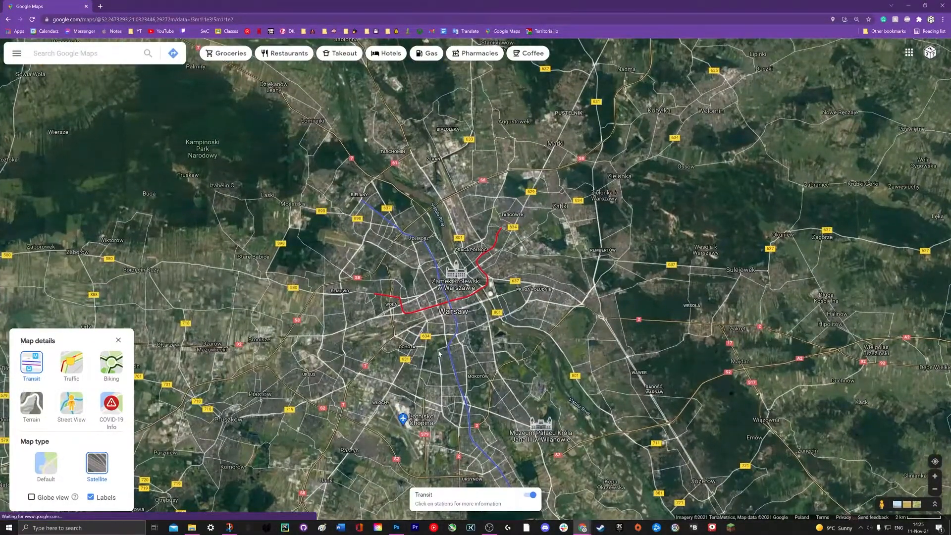
scroll(439, 354, "up", 2)
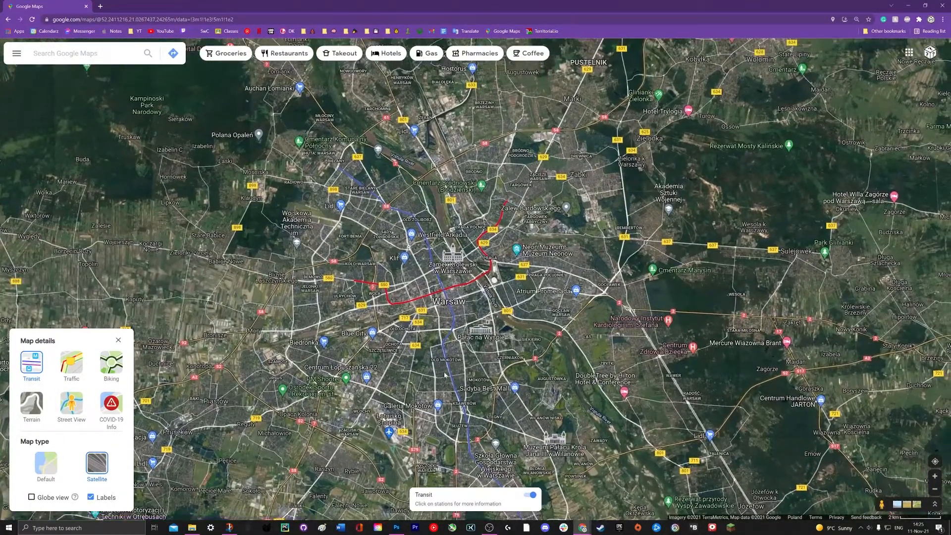
scroll(445, 375, "down", 1)
scroll(439, 352, "down", 1)
mouse_move(443, 345)
left_mouse_down()
mouse_move(448, 321)
mouse_move(431, 361)
mouse_move(442, 337)
left_mouse_up()
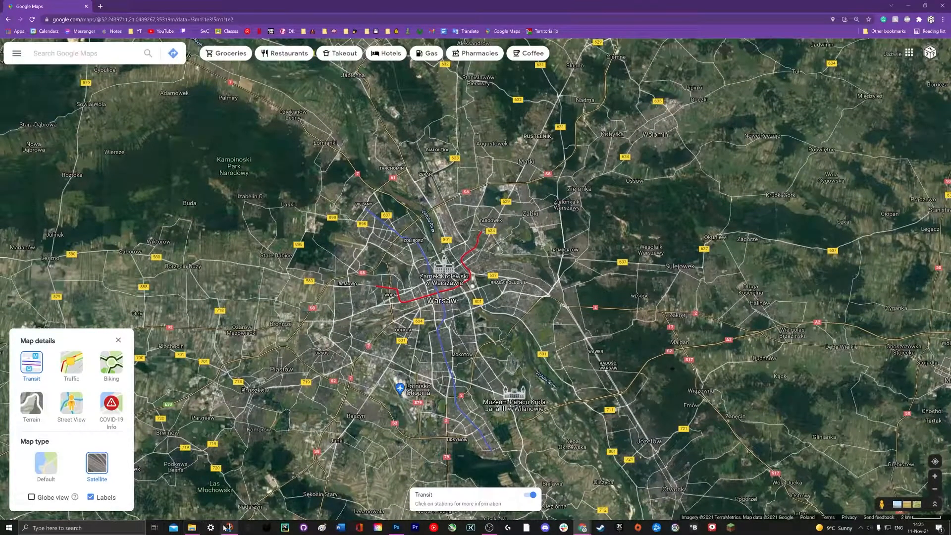
left_click(229, 528)
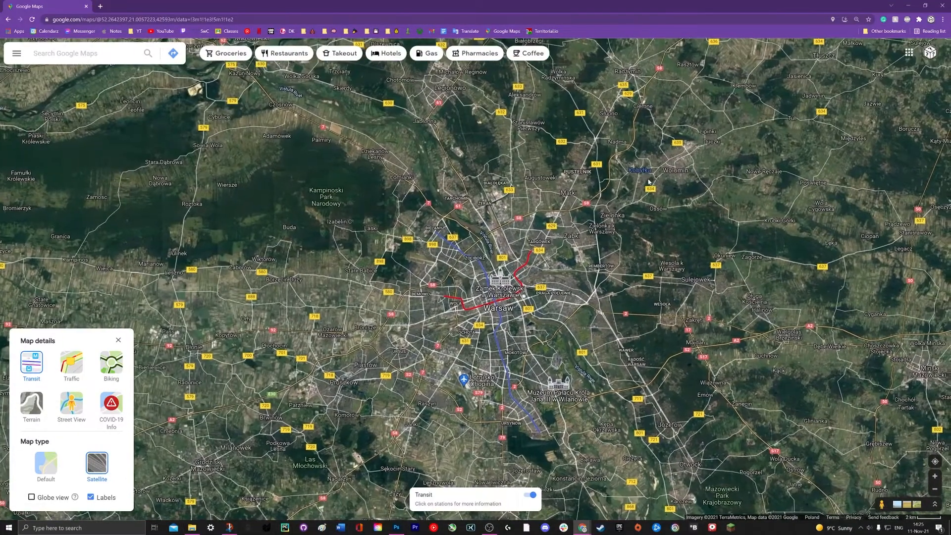
left_click_drag(649, 181, 659, 179)
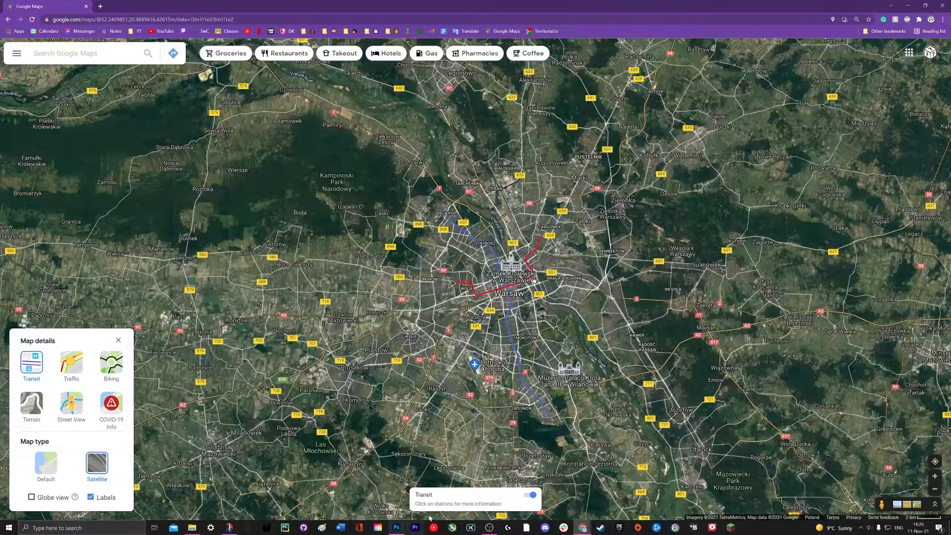
left_click(396, 528)
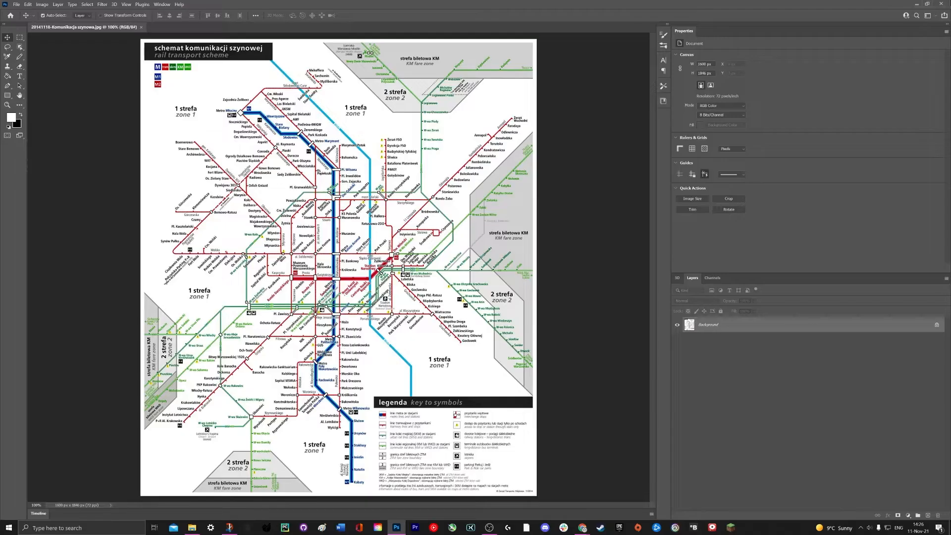
left_click(914, 4)
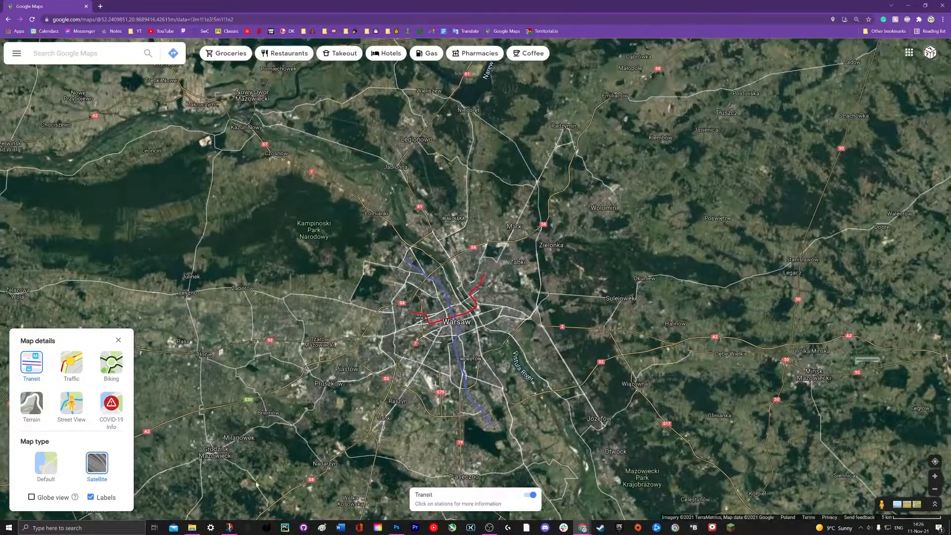
Step: Frame Warsaw and its surrounding towns on the satellite map and capture that area as a screenshot
left_click_drag(257, 484, 247, 405)
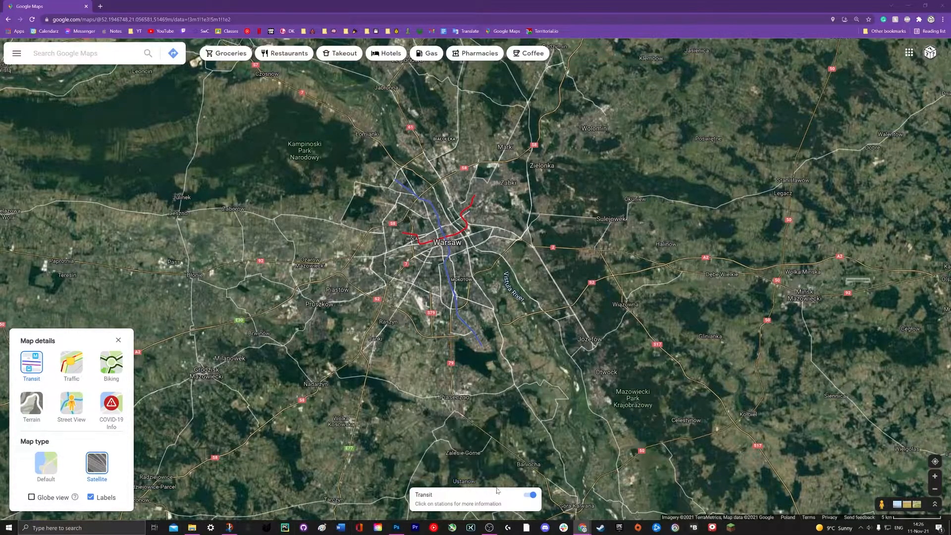
scroll(505, 428, "down", 1)
scroll(495, 412, "up", 1)
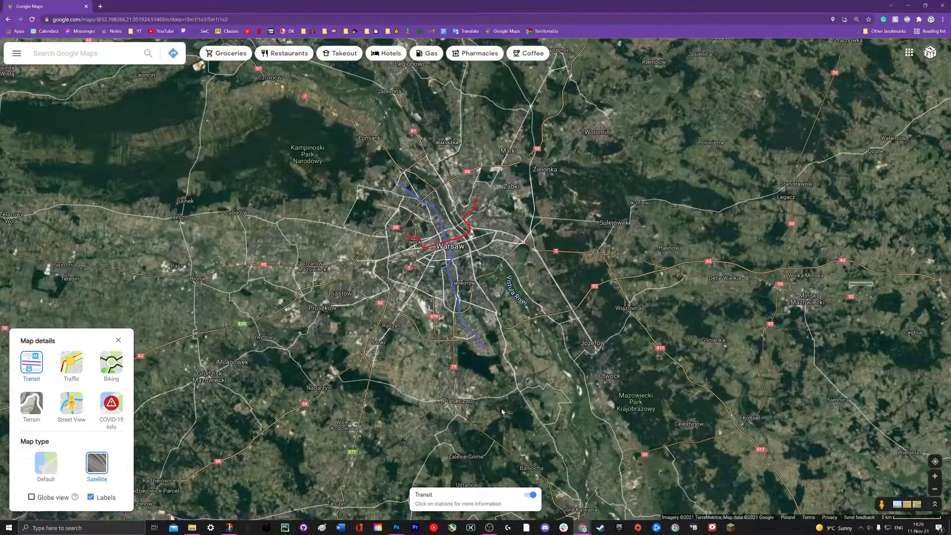
left_click_drag(501, 411, 507, 404)
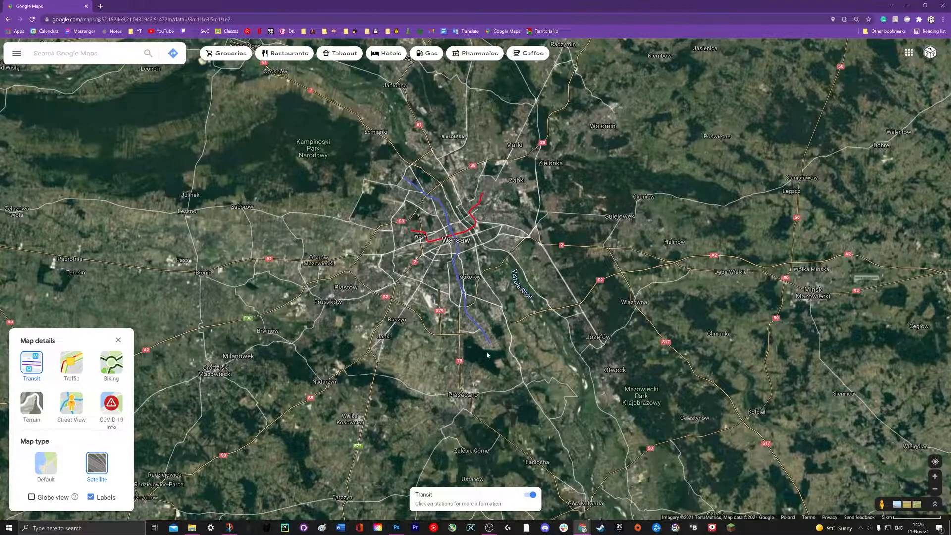
left_click_drag(555, 97, 558, 97)
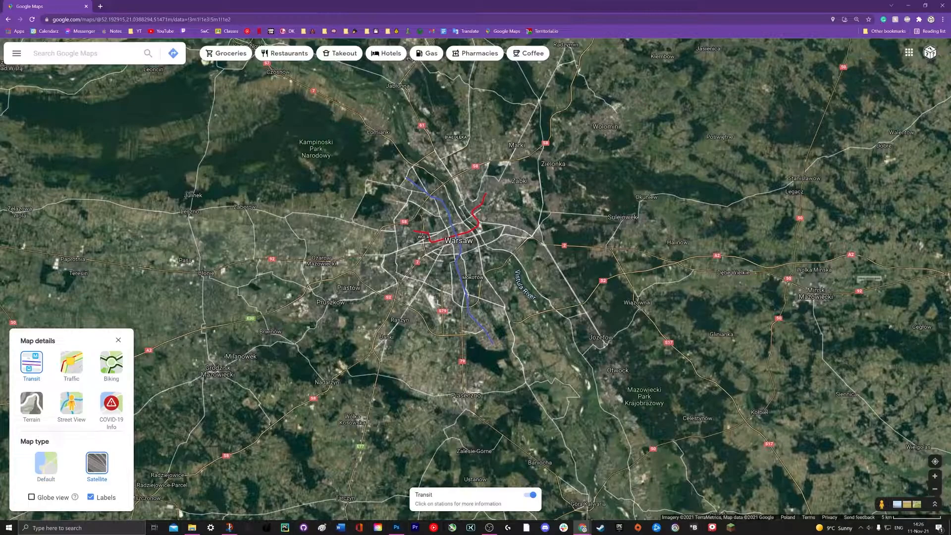
left_click(229, 527)
scroll(525, 171, "down", 1)
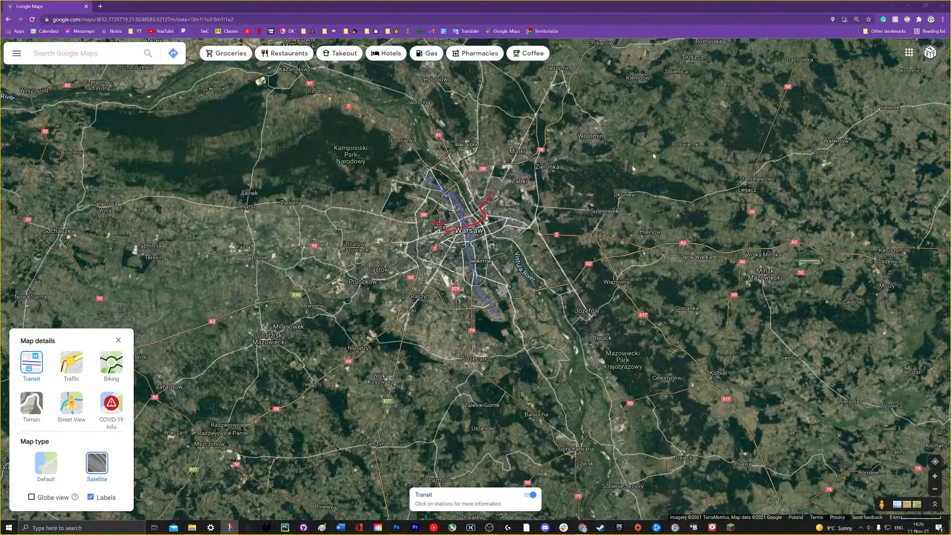
key("super+shift+s")
left_click_drag(580, 57, 300, 440)
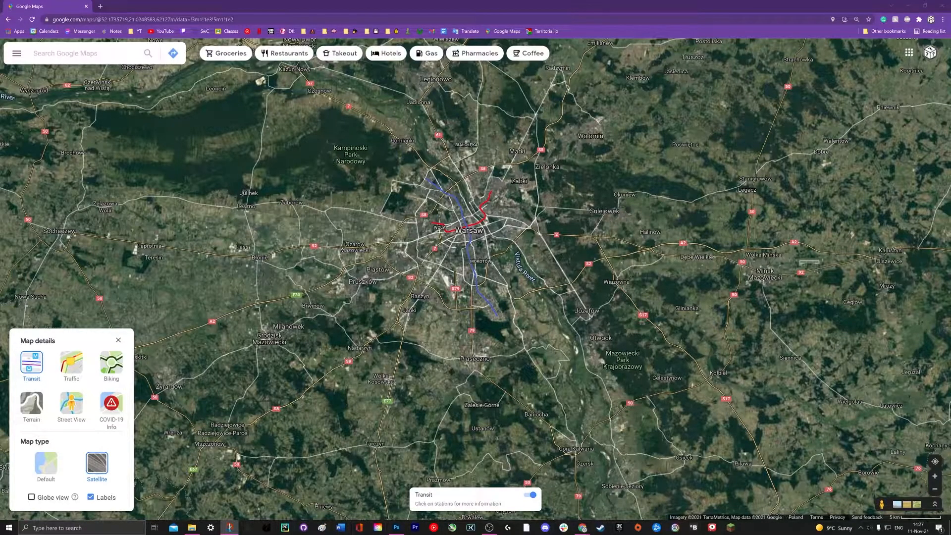
Step: Switch to Photoshop and try to place an existing map image over the rail transport scheme
key("super+d")
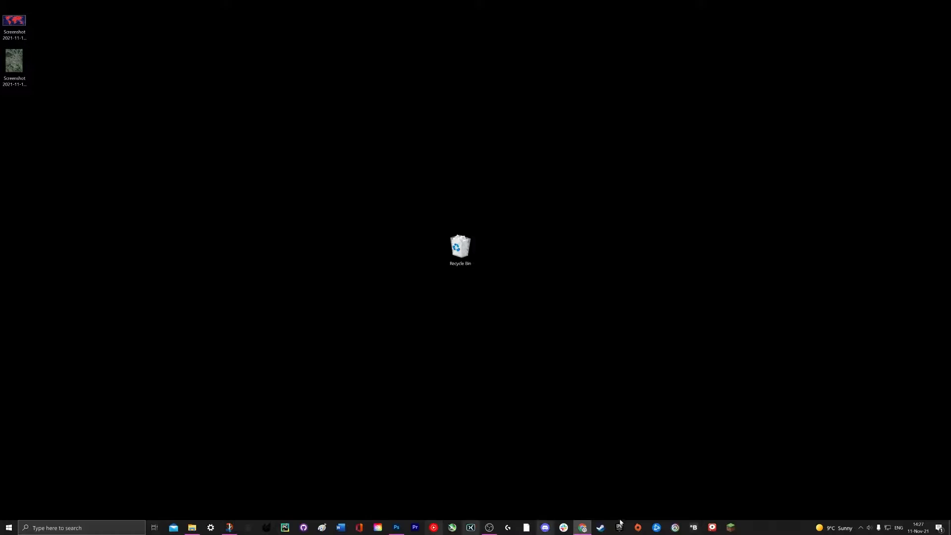
left_click(396, 528)
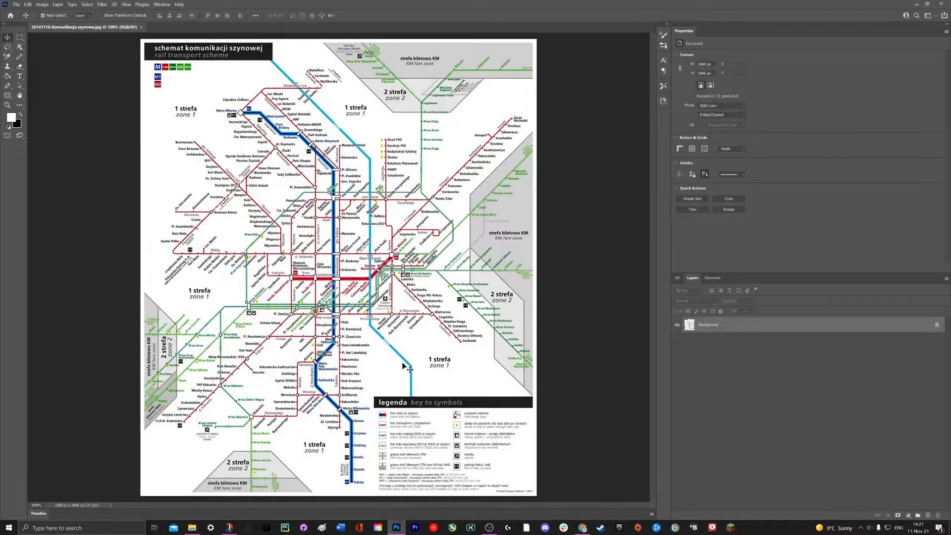
left_click_drag(397, 529, 355, 268)
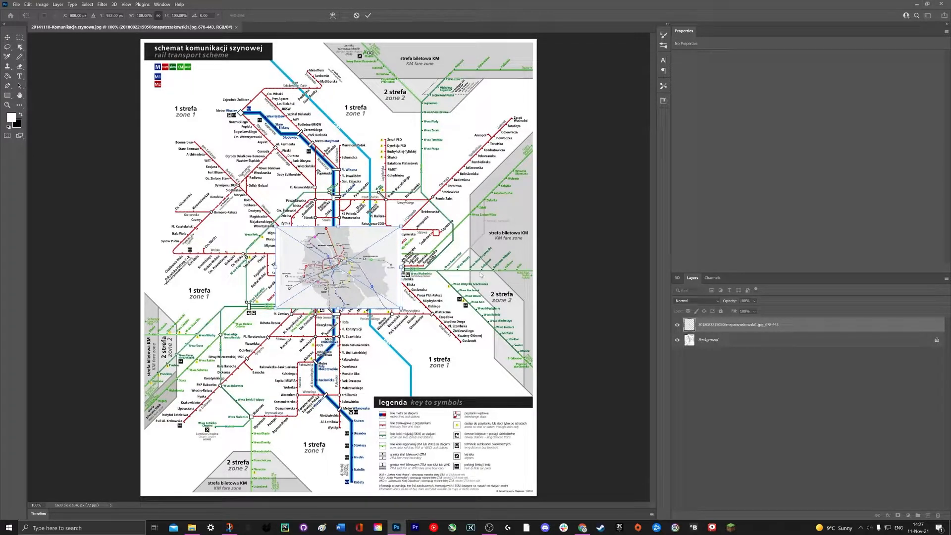
key("Escape")
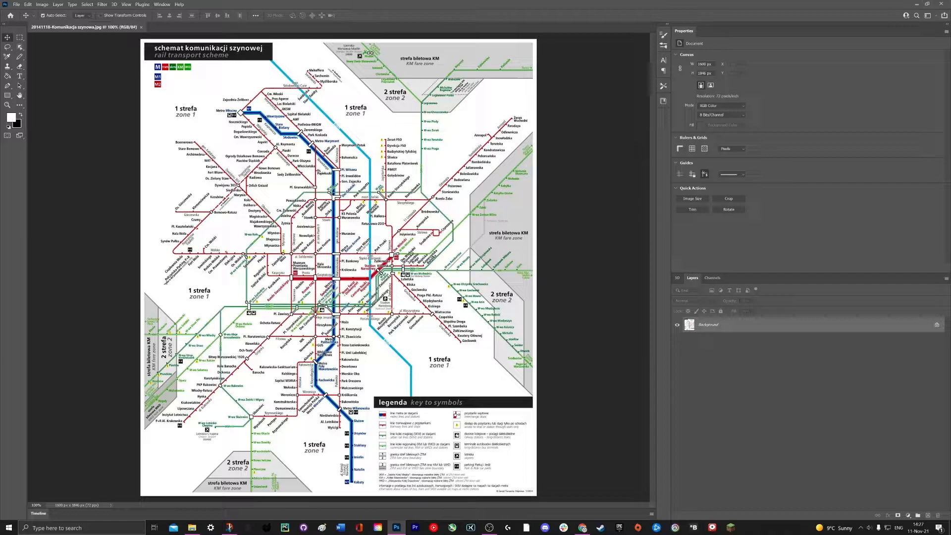
Step: Paste the satellite screenshot over the rail scheme, scale it to the full canvas height and align it with the canvas's left edge
left_click(506, 312)
key("ctrl+v")
left_click_drag(333, 298, 273, 349)
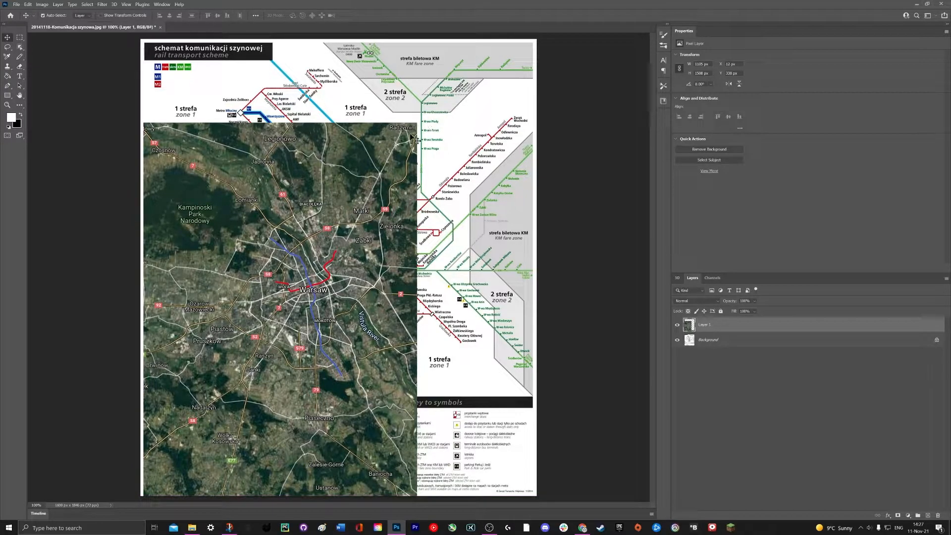
key("ctrl+t")
left_click_drag(418, 123, 519, 73)
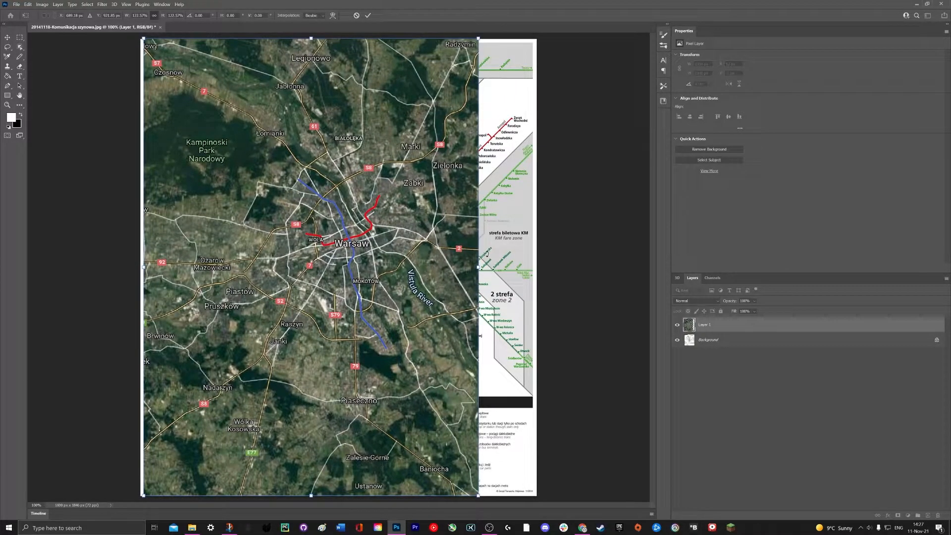
left_click_drag(434, 284, 429, 282)
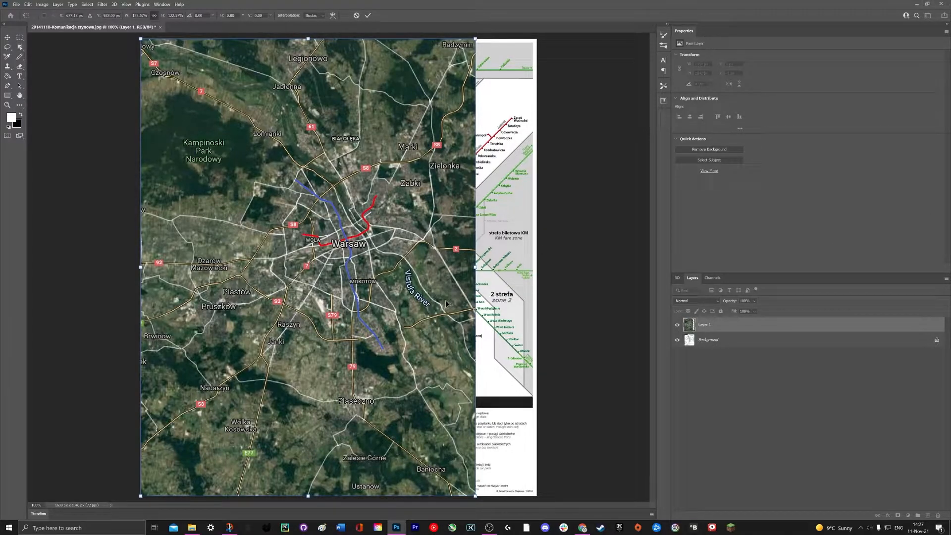
key("Return")
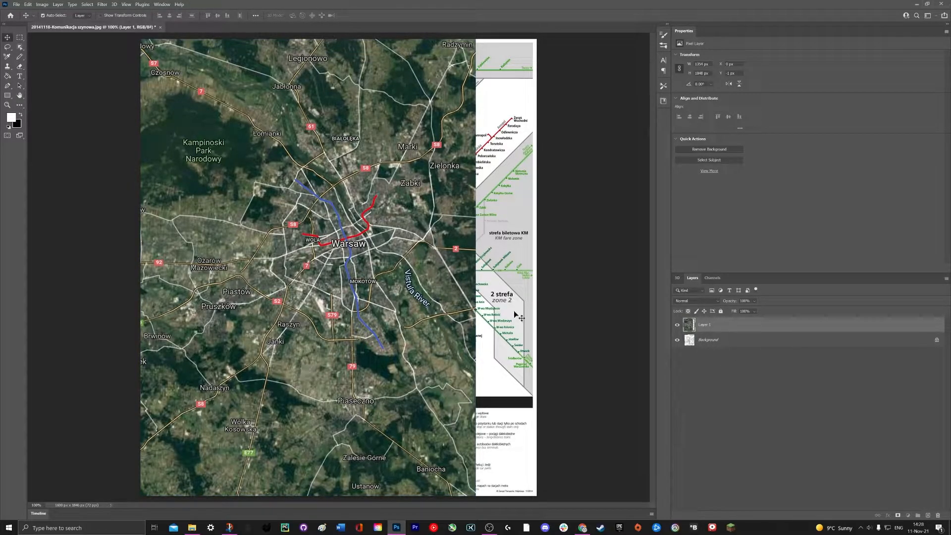
Step: Place the 20141118-Komunikacja szynowa image as a separate layer and put the satellite layer above it
left_click(32, 317)
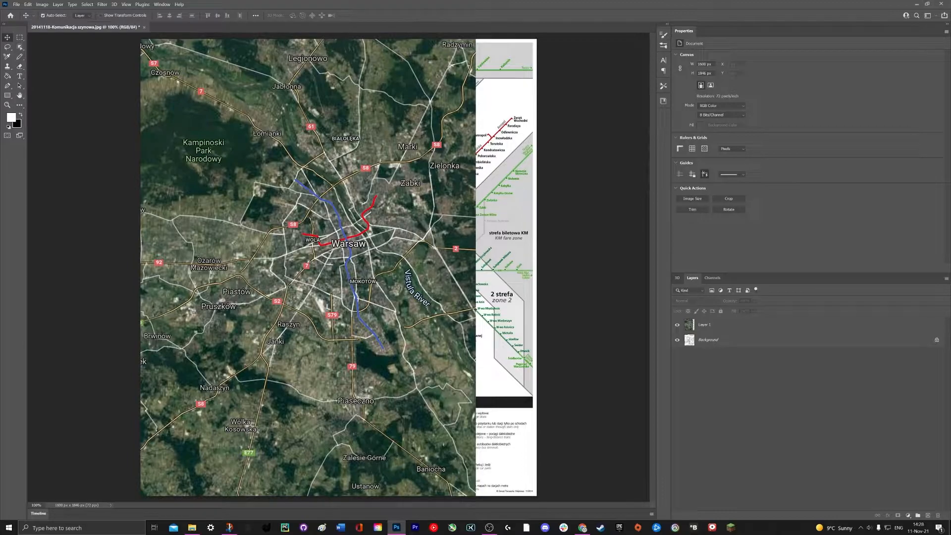
left_click_drag(1, 233, 122, 235)
key("Return")
left_click_drag(705, 340, 704, 319)
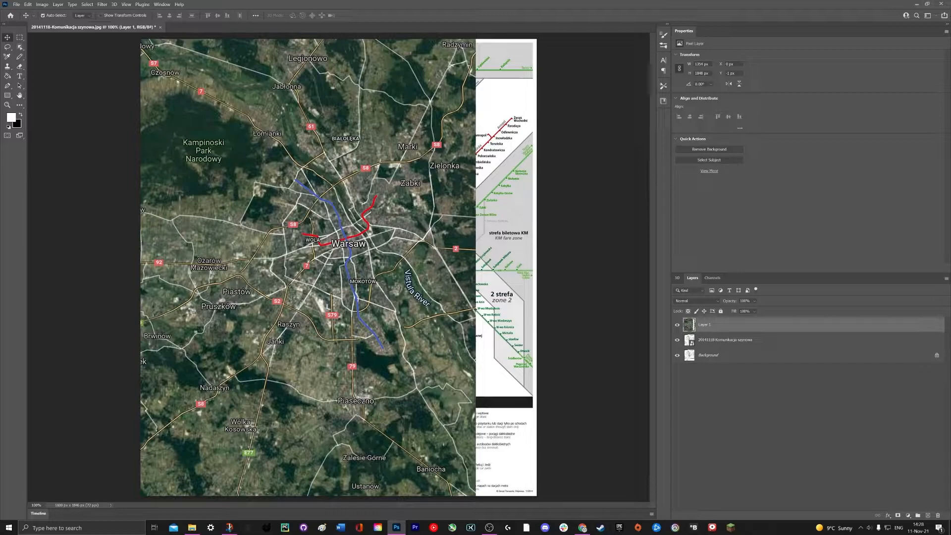
Step: Replace the satellite layer with a wider screenshot of Warsaw, placed in the canvas's lower-left corner
key("alt+Tab")
key("alt+Tab")
key("alt+Tab")
key("ctrl+z")
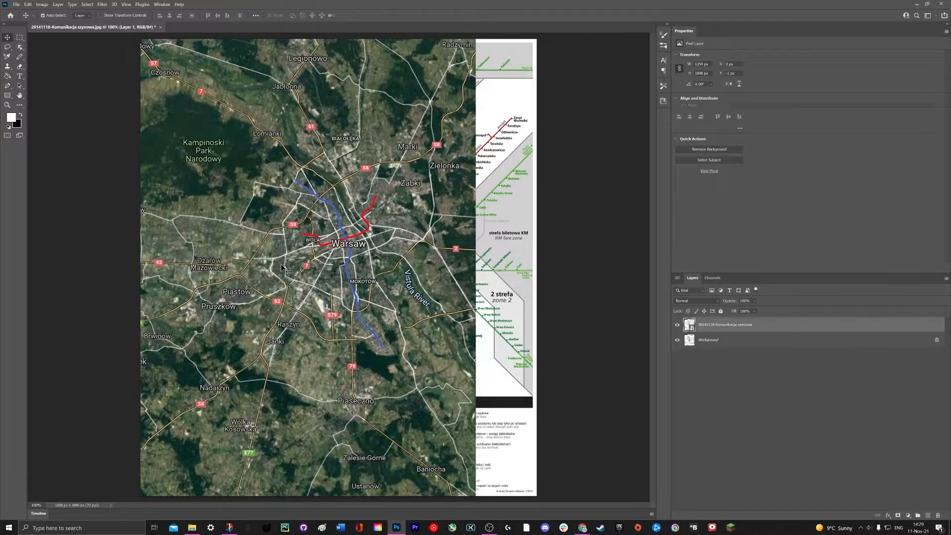
key("ctrl+v")
left_click_drag(332, 268, 213, 411)
Step: Scale the new satellite layer proportionally to the canvas width and centre it vertically on the canvas
key("ctrl+t")
left_click_drag(300, 332, 550, 98)
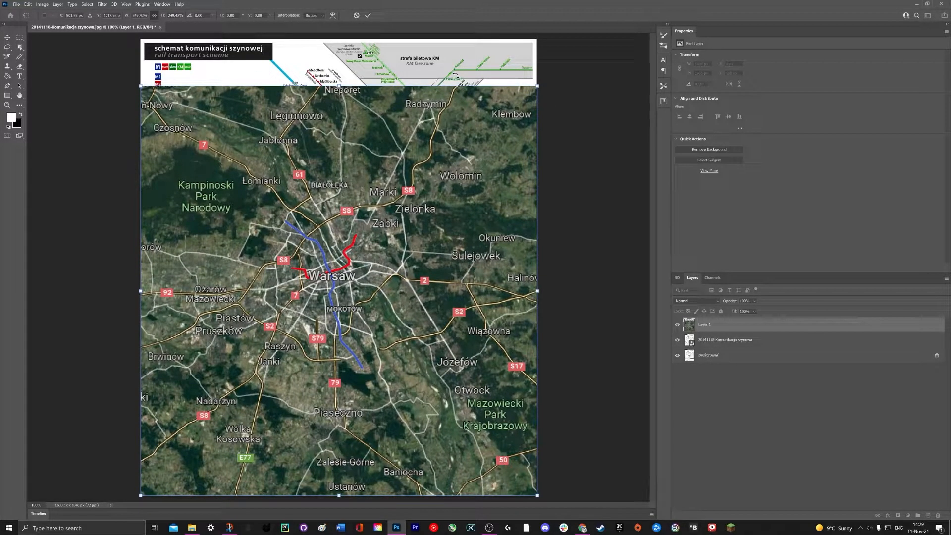
left_click_drag(388, 330, 385, 299)
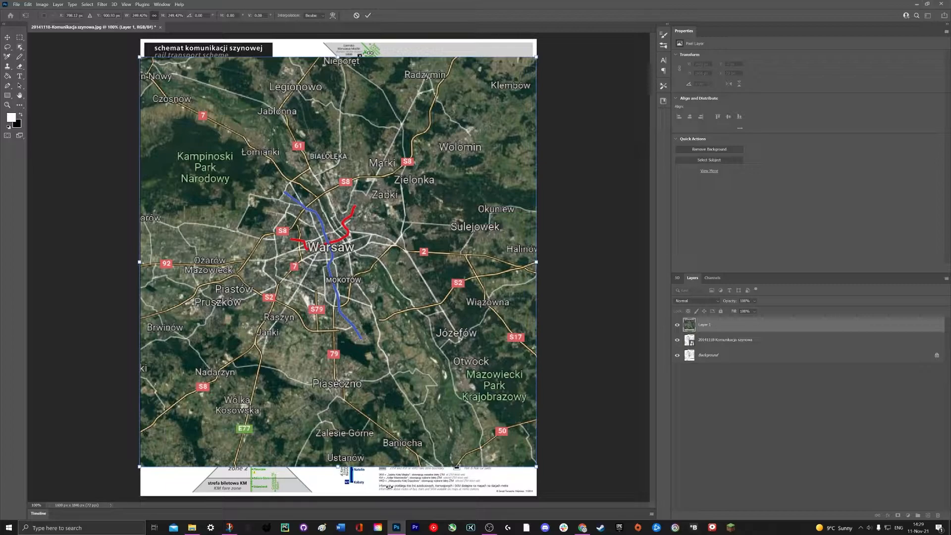
key("Return")
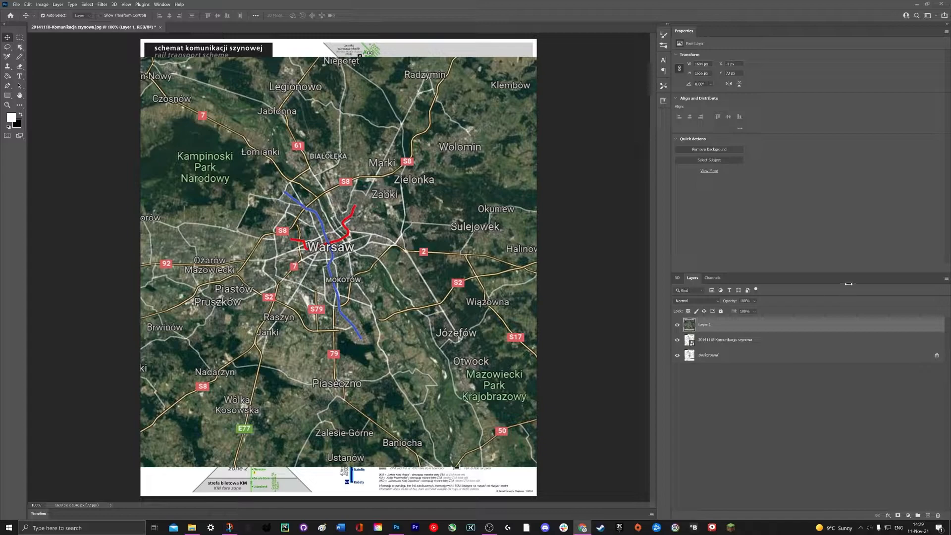
Step: Set the rail scheme layer's opacity to 47% over the satellite map and return the layer beneath the satellite layer
left_click_drag(770, 343, 754, 313)
left_click(755, 300)
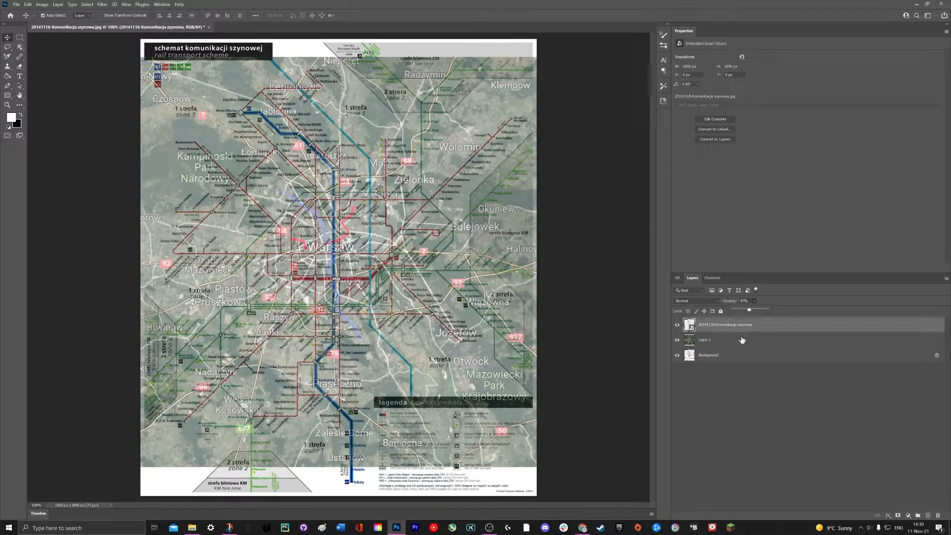
left_click_drag(754, 329, 769, 347)
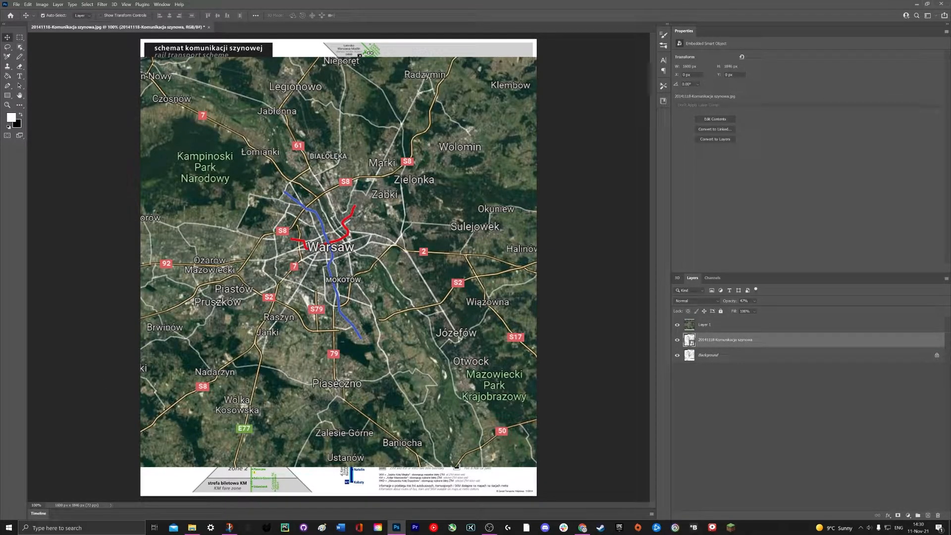
Step: Trace the whole course of the Vistula River on the satellite layer with an 18 px white Pencil line
left_click(248, 190)
key("b")
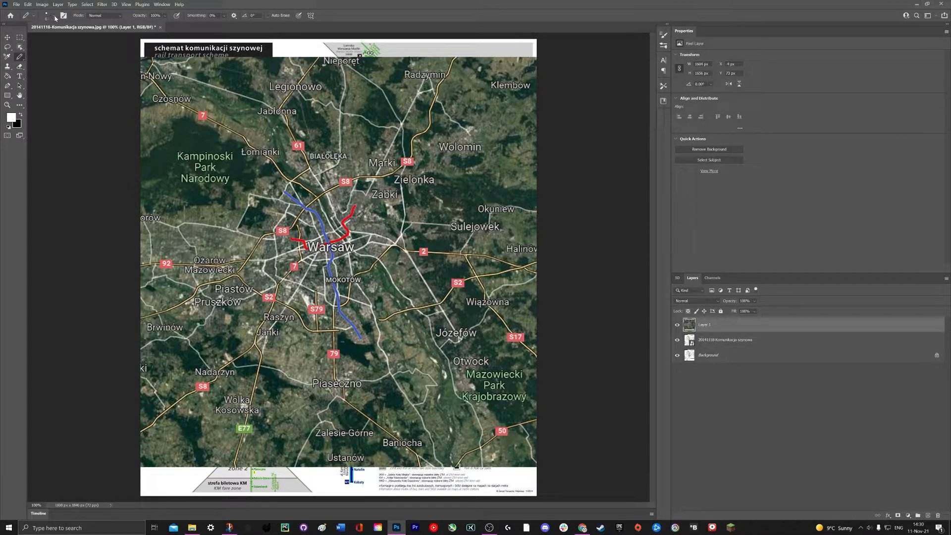
left_click(55, 15)
left_click_drag(44, 42, 46, 42)
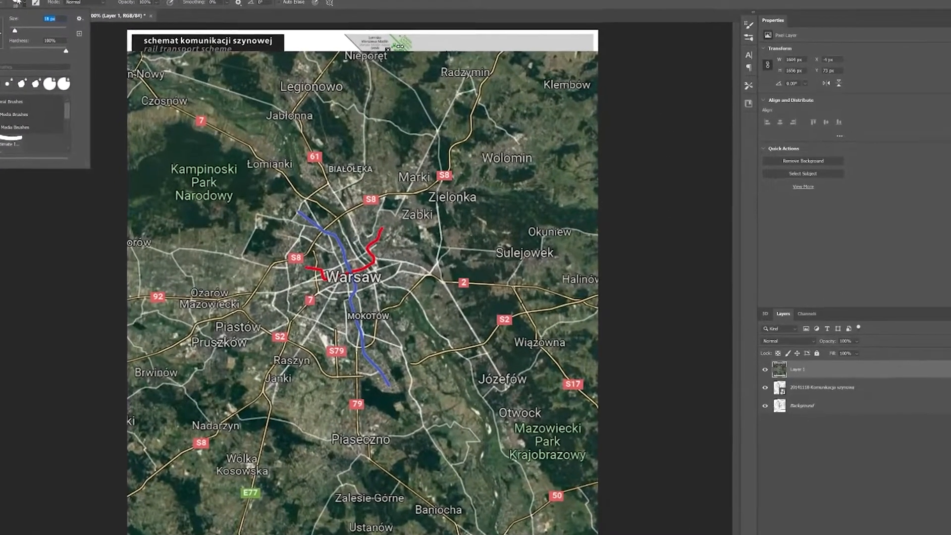
left_click(18, 2)
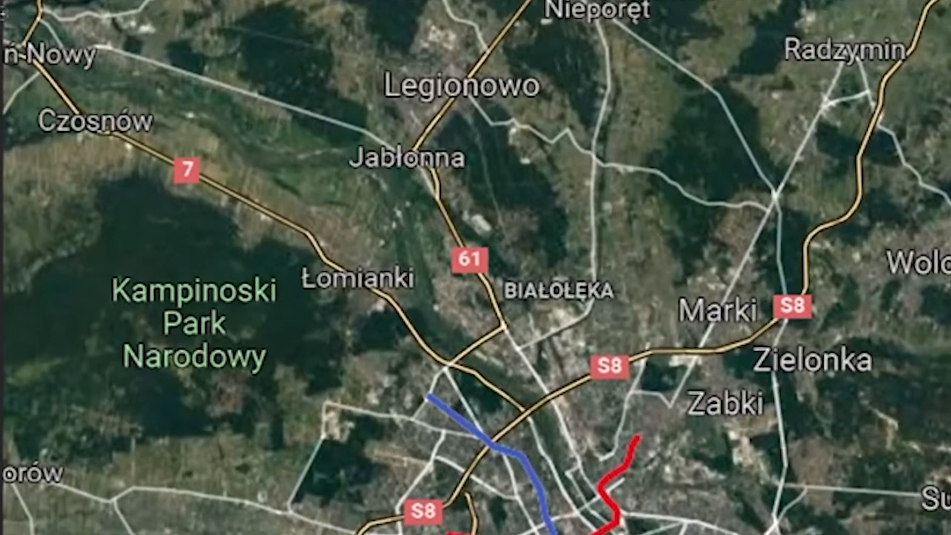
mouse_move(31, 23)
left_mouse_down()
mouse_move(136, 101)
mouse_move(179, 106)
mouse_move(329, 174)
mouse_move(401, 159)
mouse_move(433, 239)
mouse_move(448, 325)
mouse_move(493, 372)
left_mouse_up()
left_click_drag(434, 280, 465, 306)
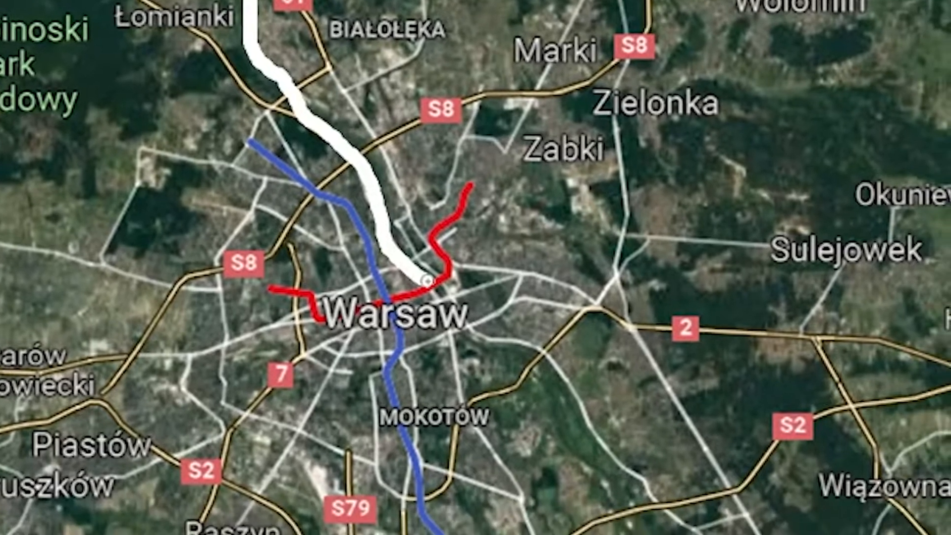
mouse_move(427, 280)
left_mouse_down()
mouse_move(488, 353)
mouse_move(560, 385)
left_mouse_up()
mouse_move(470, 272)
left_mouse_down()
mouse_move(497, 308)
mouse_move(553, 295)
mouse_move(590, 304)
mouse_move(605, 296)
mouse_move(624, 310)
mouse_move(625, 291)
mouse_move(644, 305)
mouse_move(654, 280)
mouse_move(673, 313)
mouse_move(653, 311)
mouse_move(648, 341)
left_mouse_up()
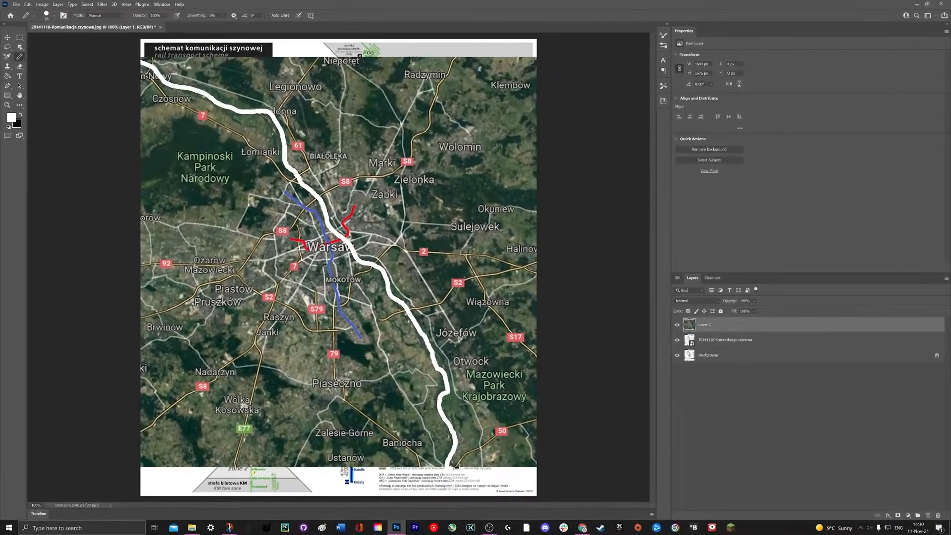
Step: Set the foreground colour to a bright light blue and retrace the white Vistula line on the satellite layer
left_click(47, 16)
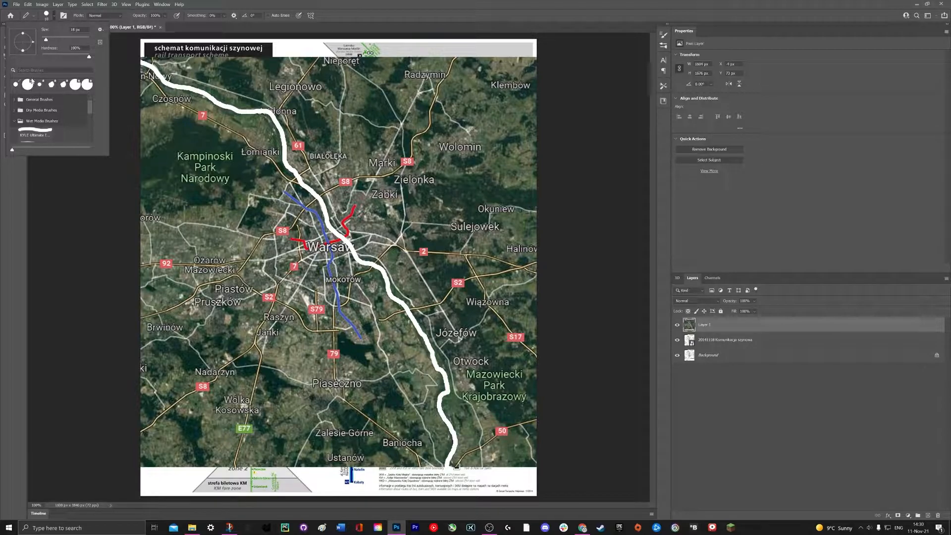
left_click(69, 240)
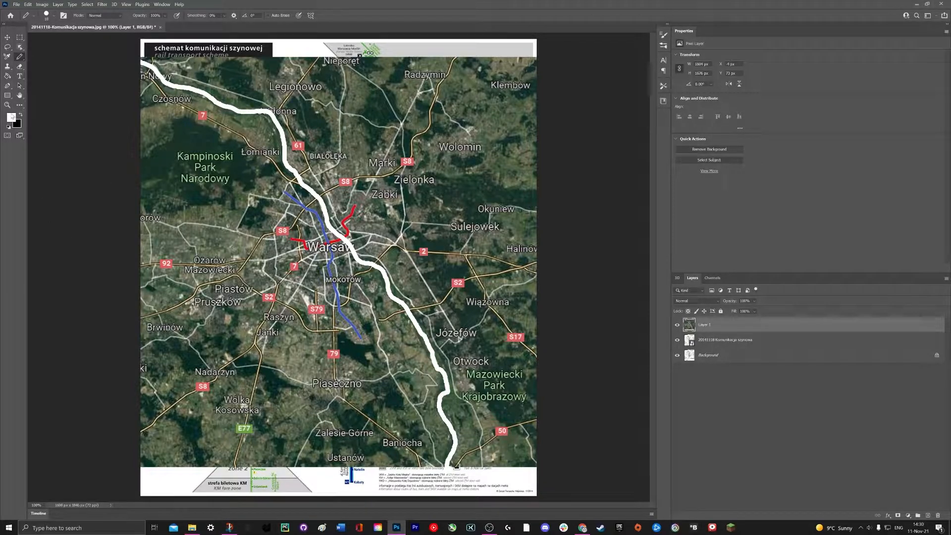
left_click(12, 117)
left_click(521, 201)
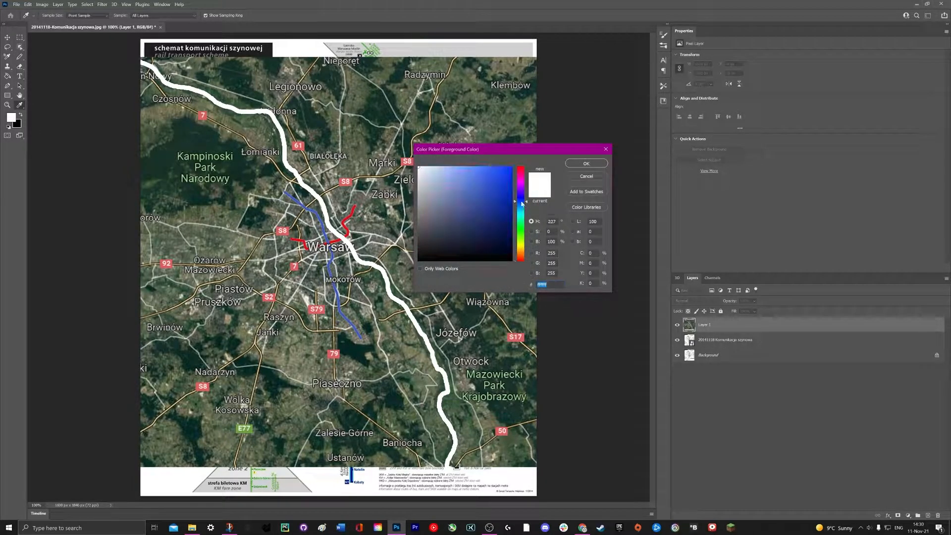
left_click_drag(462, 224, 545, 158)
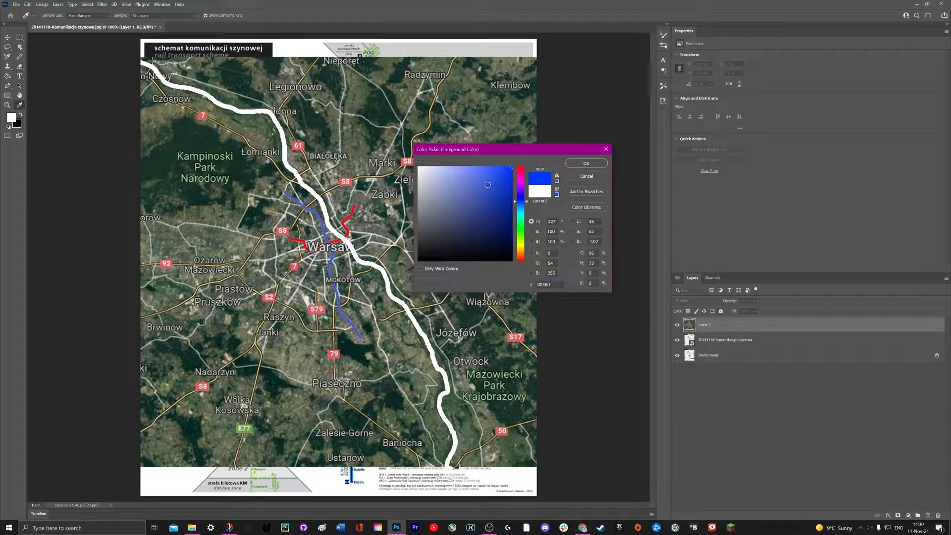
left_click(521, 208)
left_click(586, 163)
left_click_drag(386, 280, 393, 297)
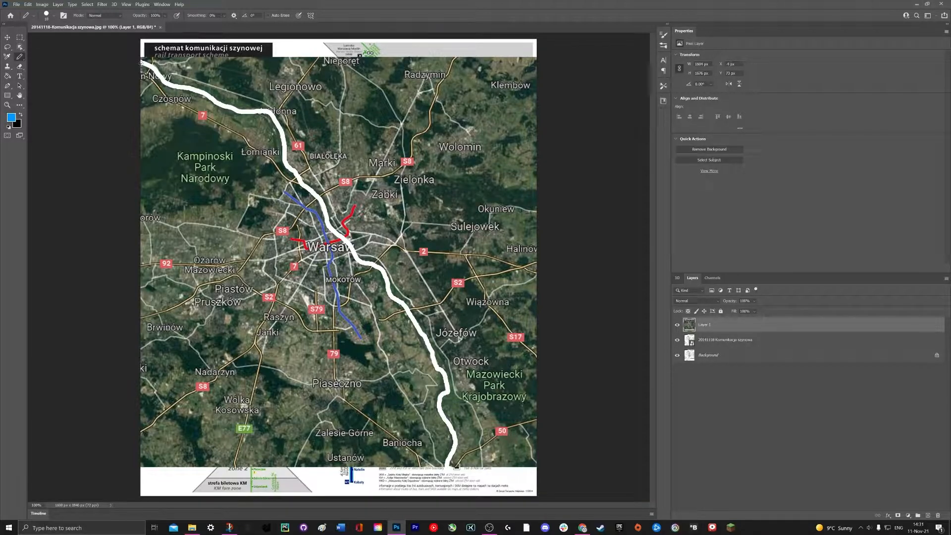
mouse_move(146, 64)
left_mouse_down()
mouse_move(283, 144)
mouse_move(449, 467)
left_mouse_up()
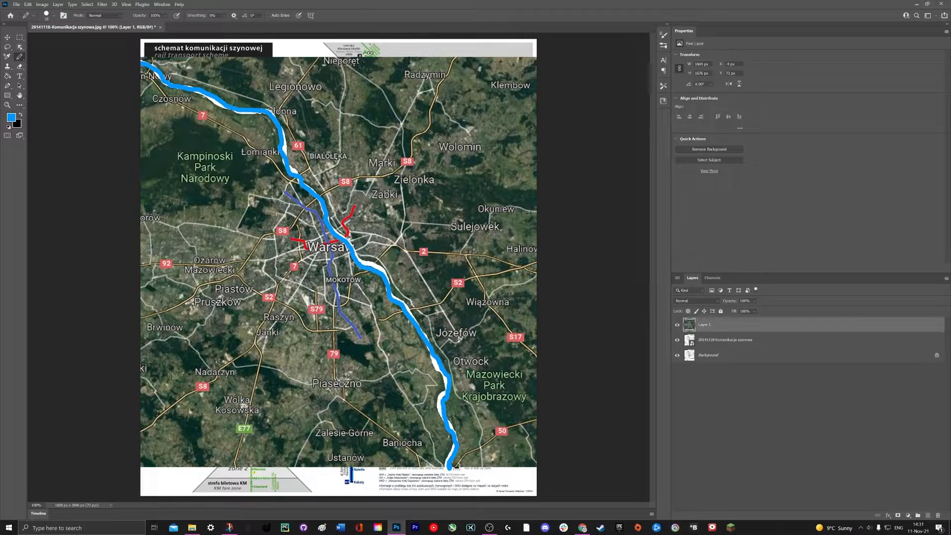
Step: Move the semi-transparent rail scheme layer above the satellite layer, rasterize it and return to the Move tool
left_click_drag(751, 342, 756, 323)
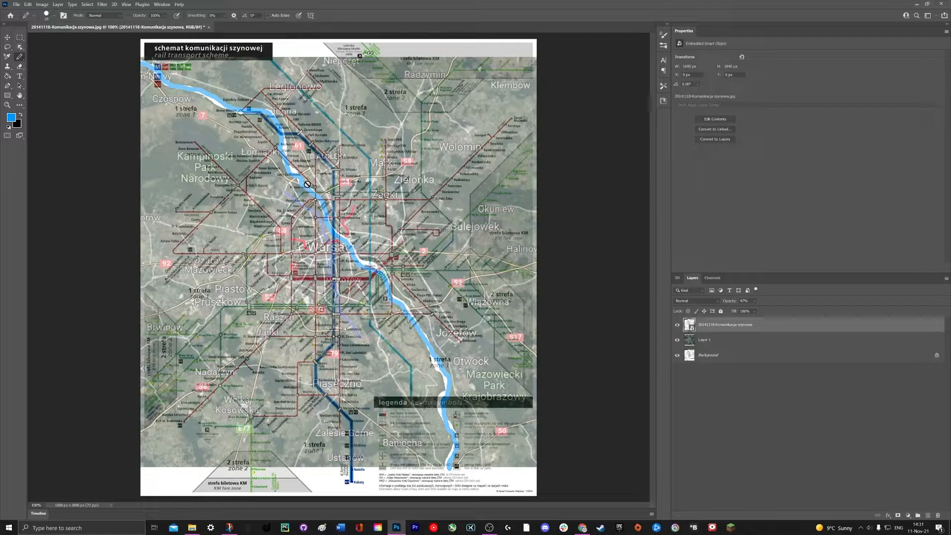
left_click(243, 175)
left_click(489, 201)
left_click(8, 38)
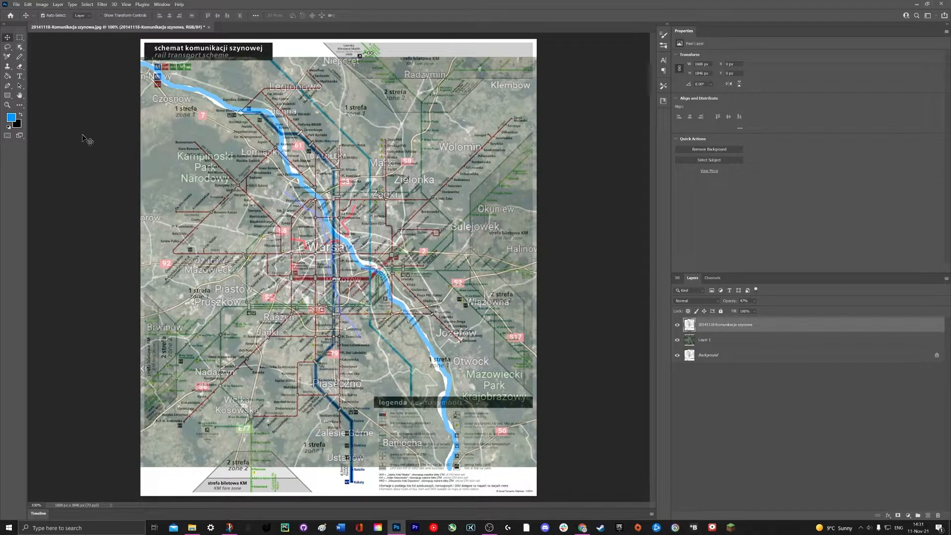
Step: Try to warp the rail scheme layer freehand so its river line matches the Vistula traced on the satellite map
left_click(28, 5)
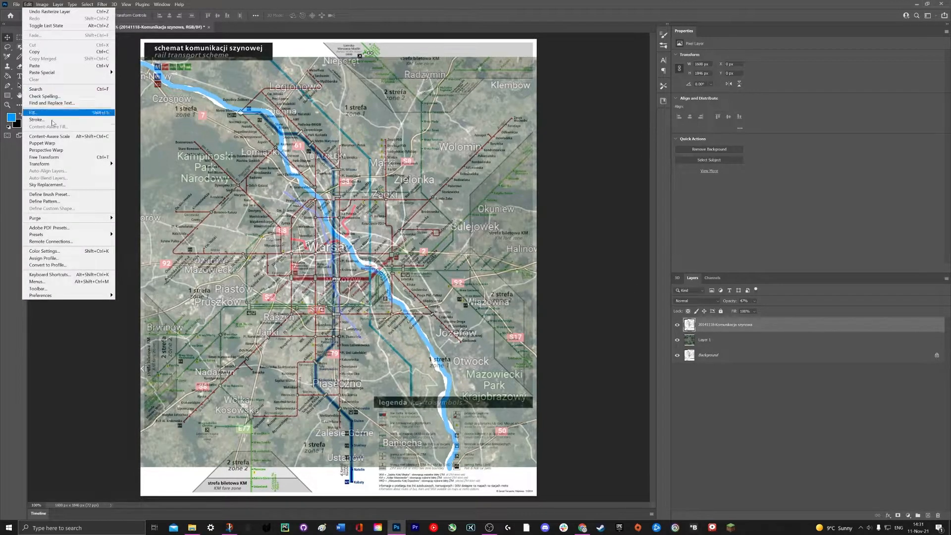
mouse_move(64, 167)
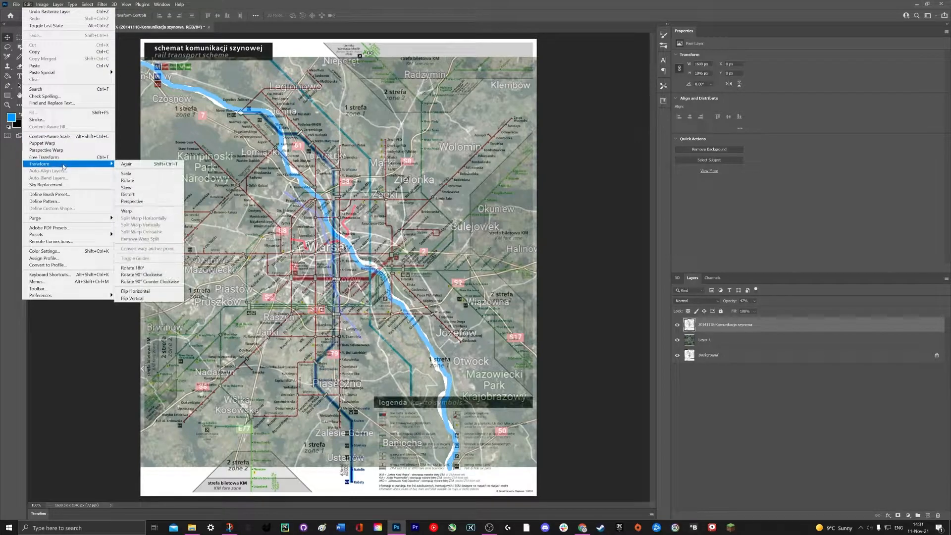
left_click(144, 211)
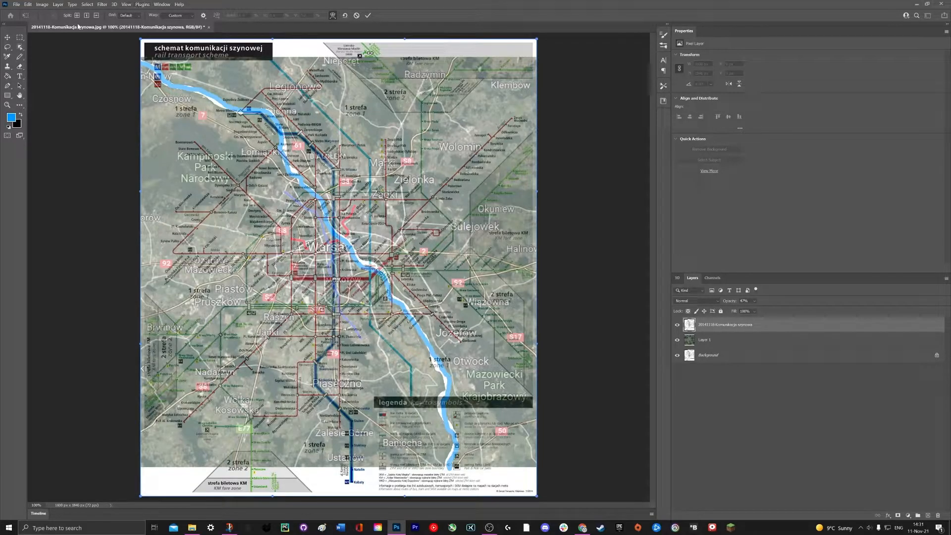
left_click_drag(386, 115, 354, 160)
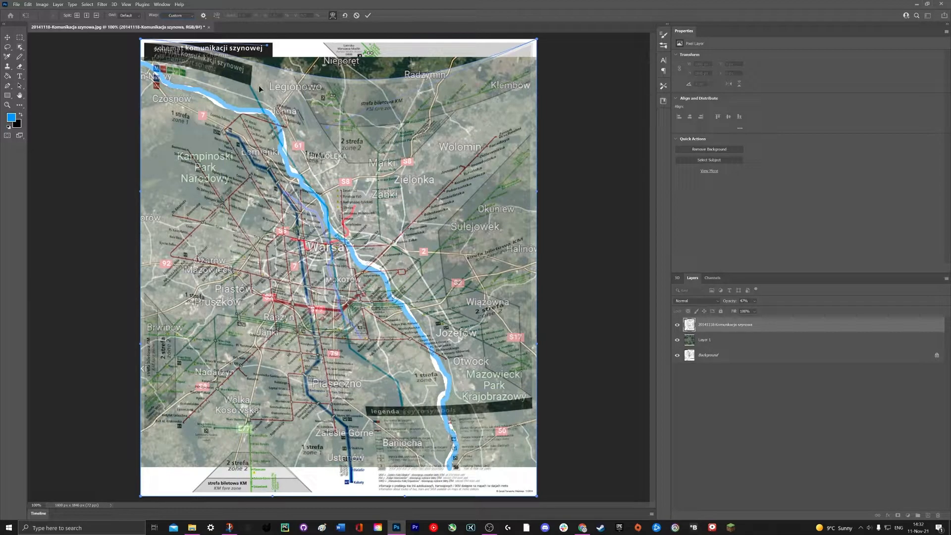
mouse_move(320, 359)
left_mouse_down()
mouse_move(331, 357)
mouse_move(313, 362)
left_mouse_up()
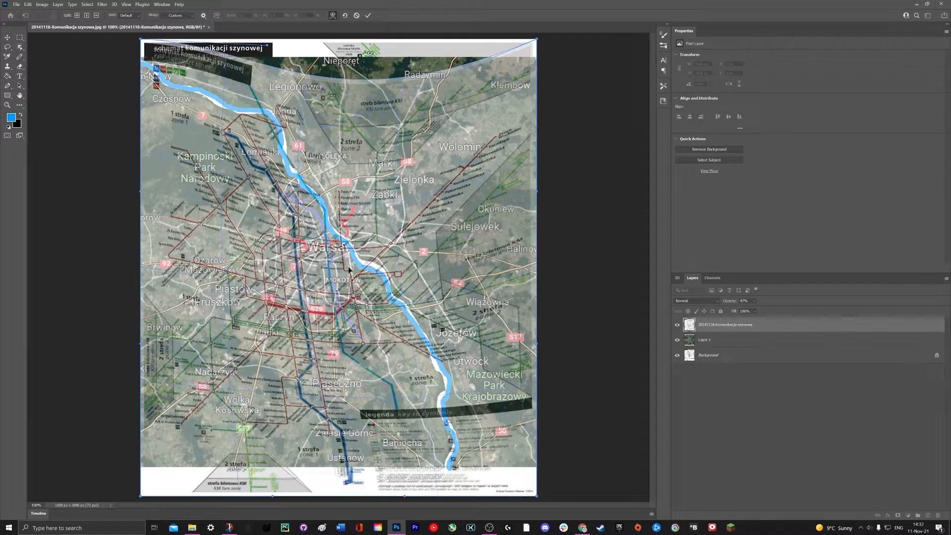
left_click_drag(268, 454, 378, 501)
left_click_drag(200, 123, 197, 117)
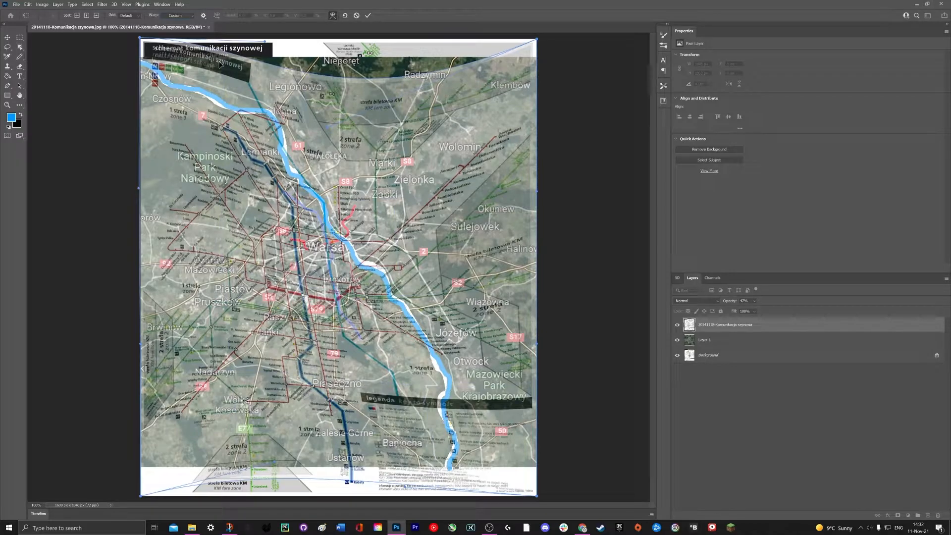
left_click_drag(210, 55, 274, 91)
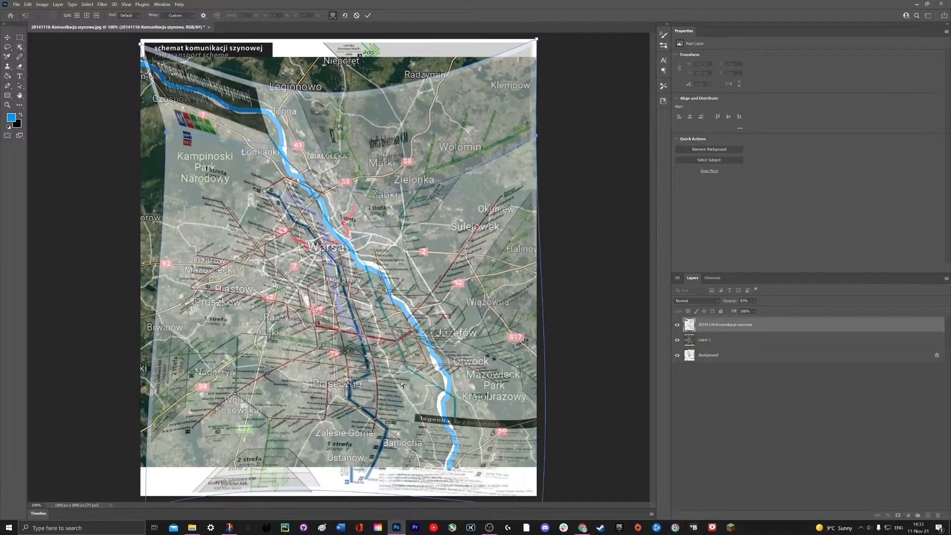
left_click_drag(399, 381, 429, 368)
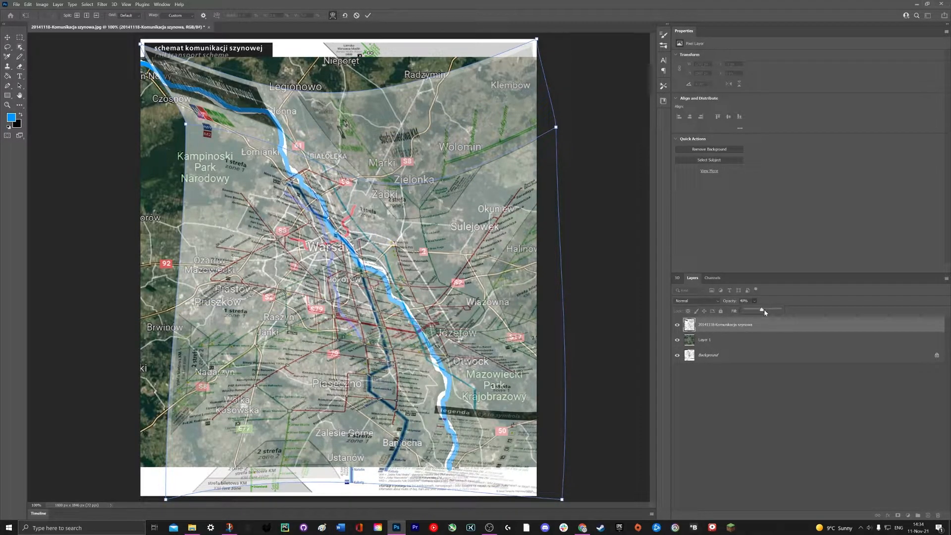
Step: Restore the rail scheme layer's opacity to 100%, finish its warp and delete the distorted layer
left_click_drag(764, 313, 801, 313)
left_click(763, 379)
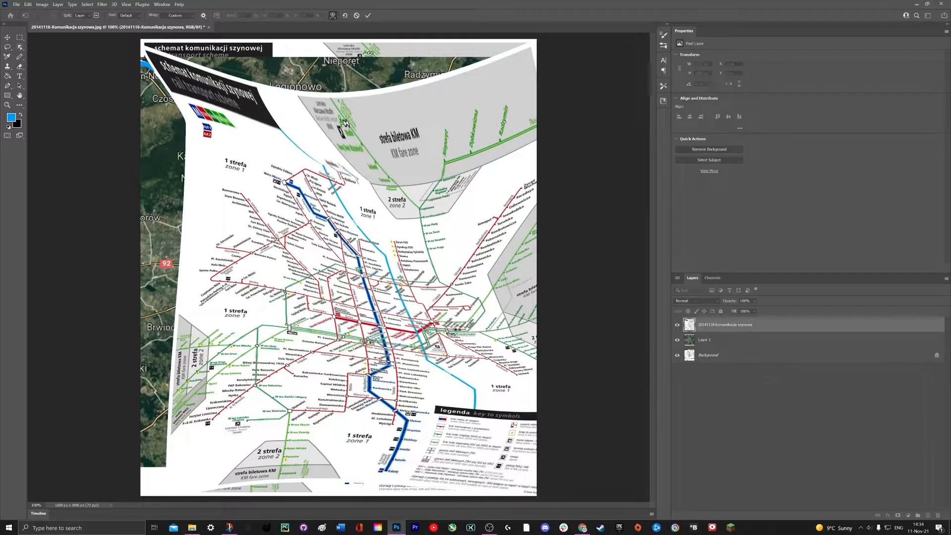
left_click(406, 238)
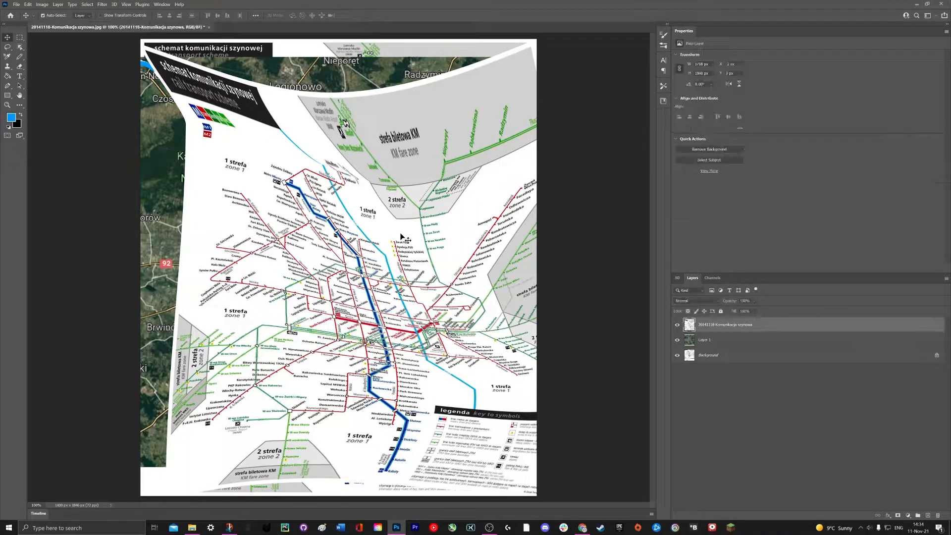
key("Delete")
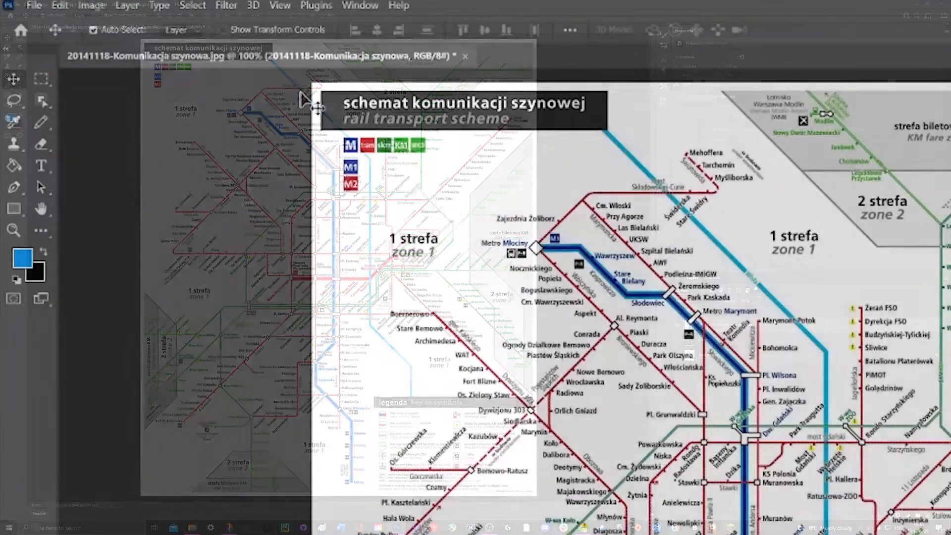
left_click(28, 5)
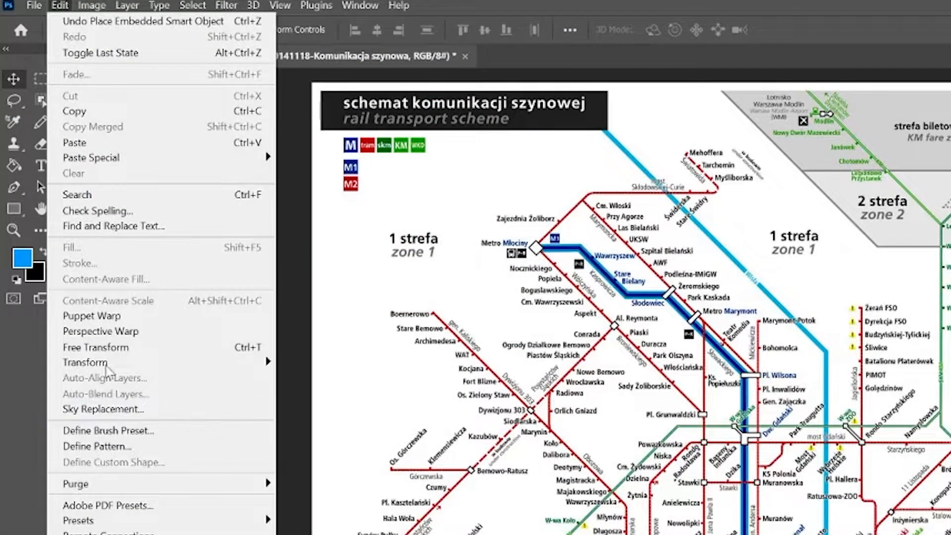
mouse_move(112, 362)
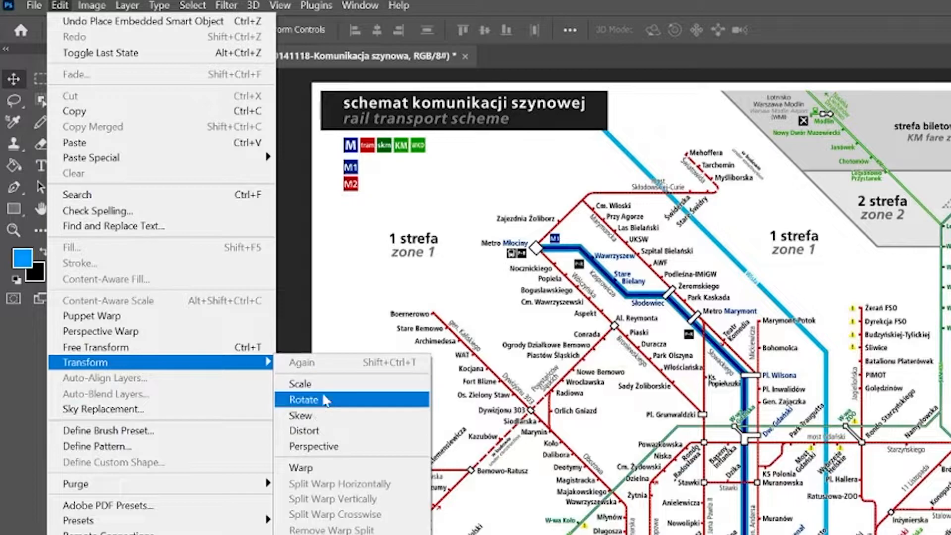
left_click(329, 469)
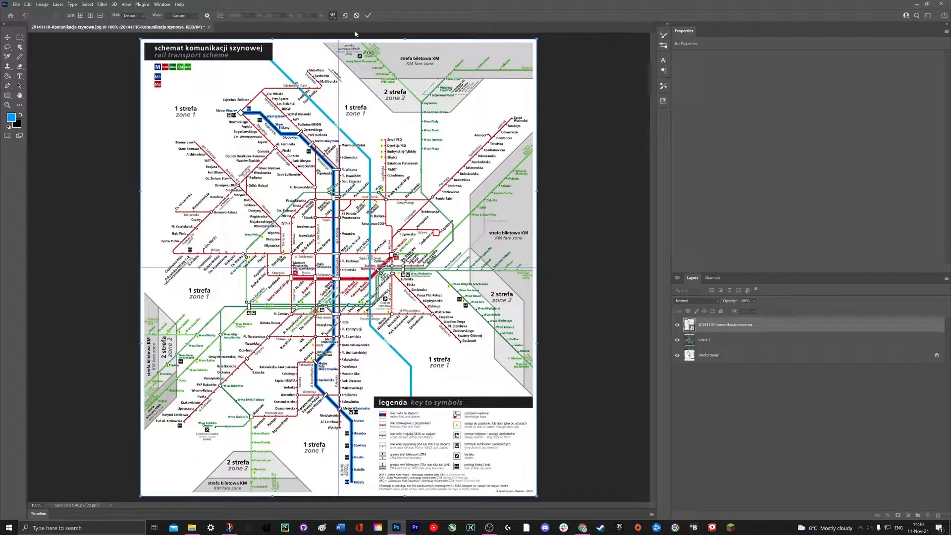
left_click(207, 16)
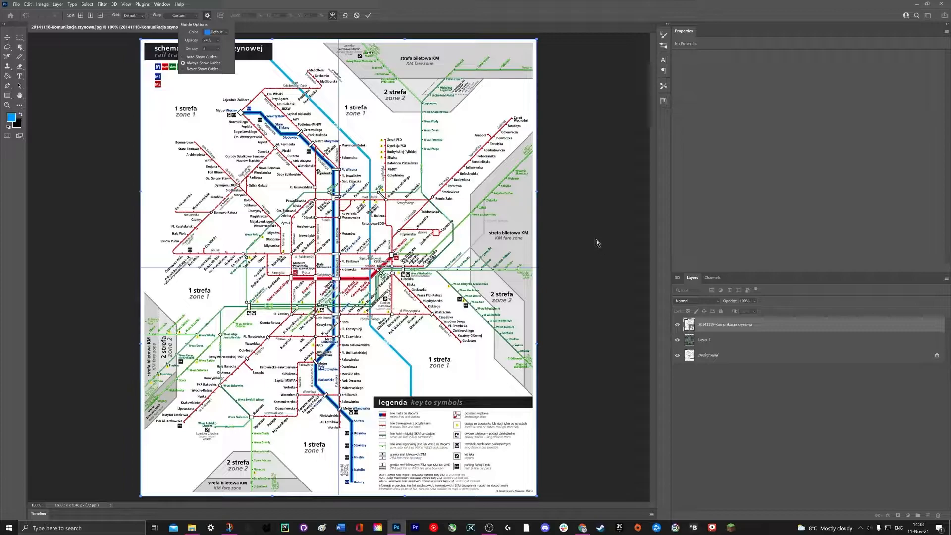
key("Return")
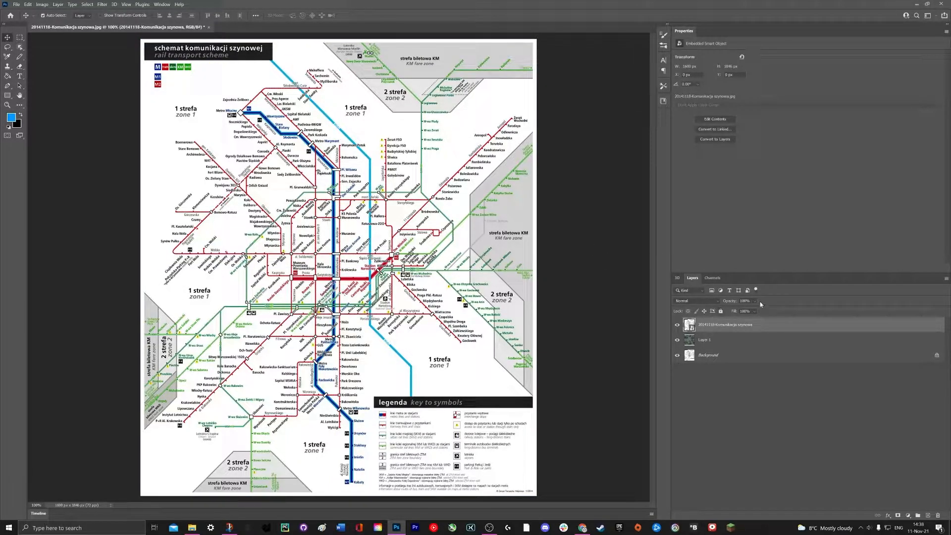
Step: Lower the newly placed rail scheme layer's opacity to 79% and keep that layer selected
left_click_drag(756, 300, 762, 311)
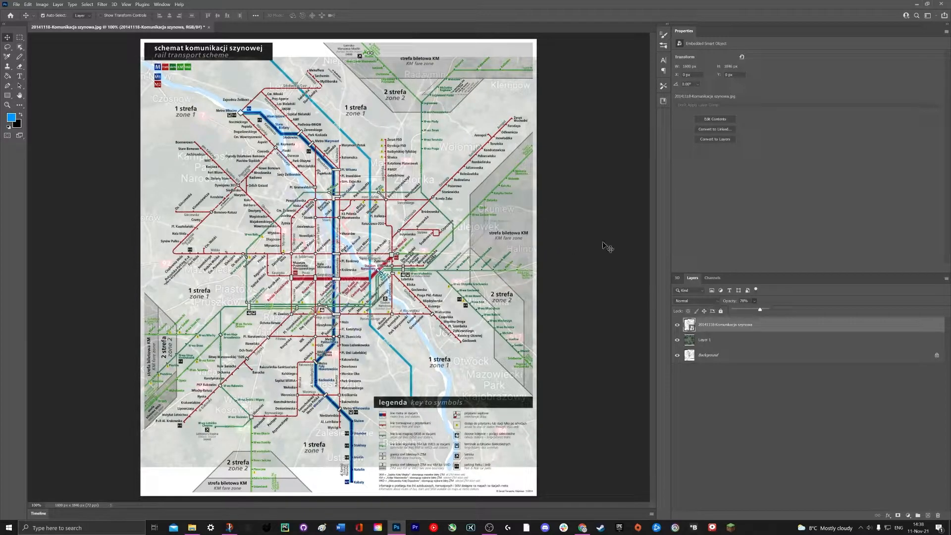
left_click(569, 248)
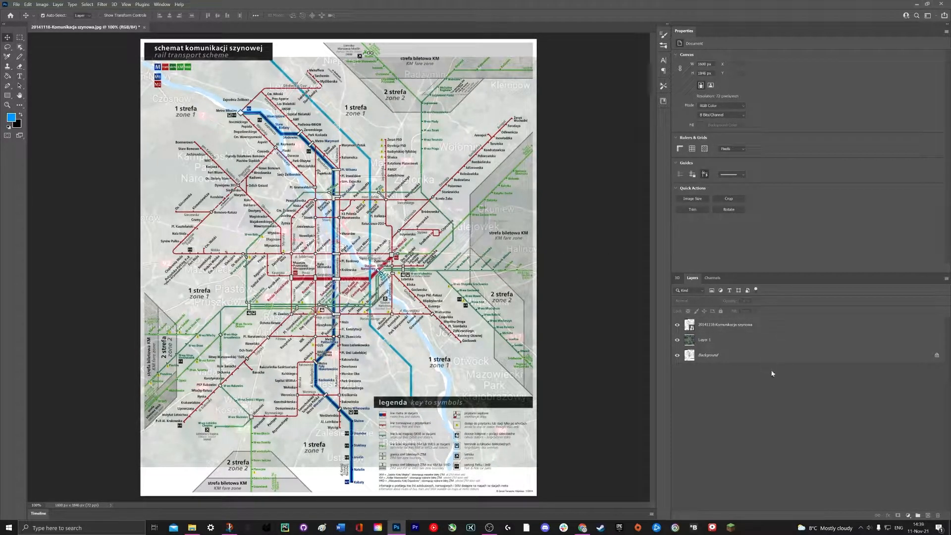
left_click(752, 325)
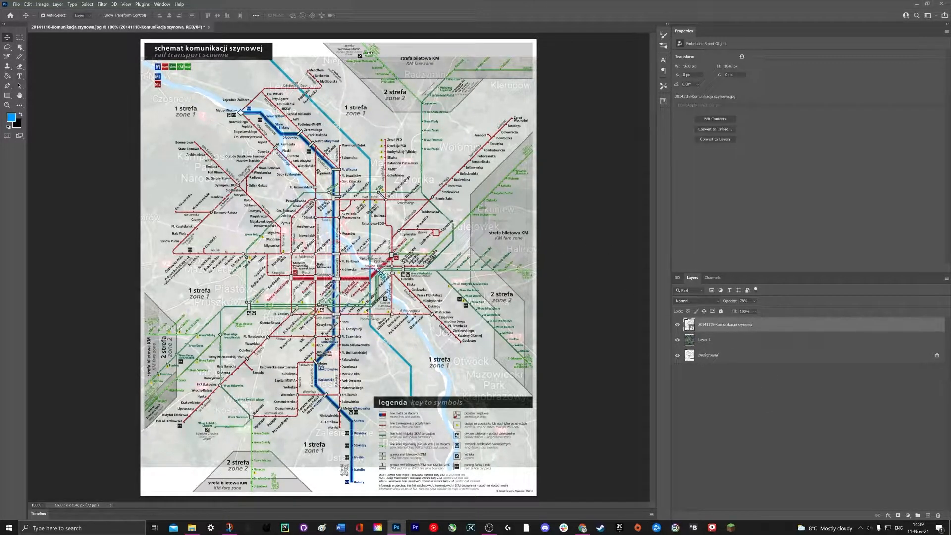
Step: Warp the rail scheme with a dense grid of crosswise splits, pulling its river line onto the traced Vistula
left_click(28, 4)
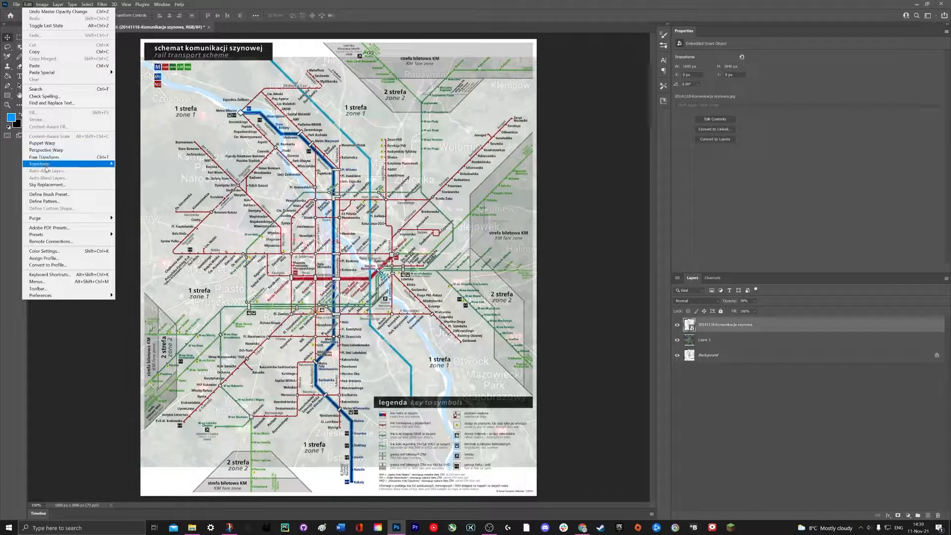
mouse_move(55, 164)
left_click(127, 211)
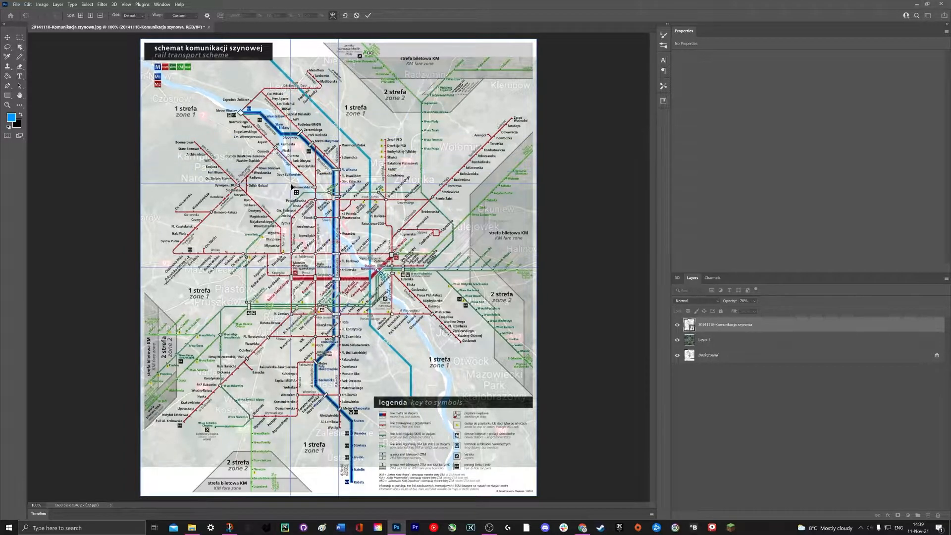
left_click(370, 160)
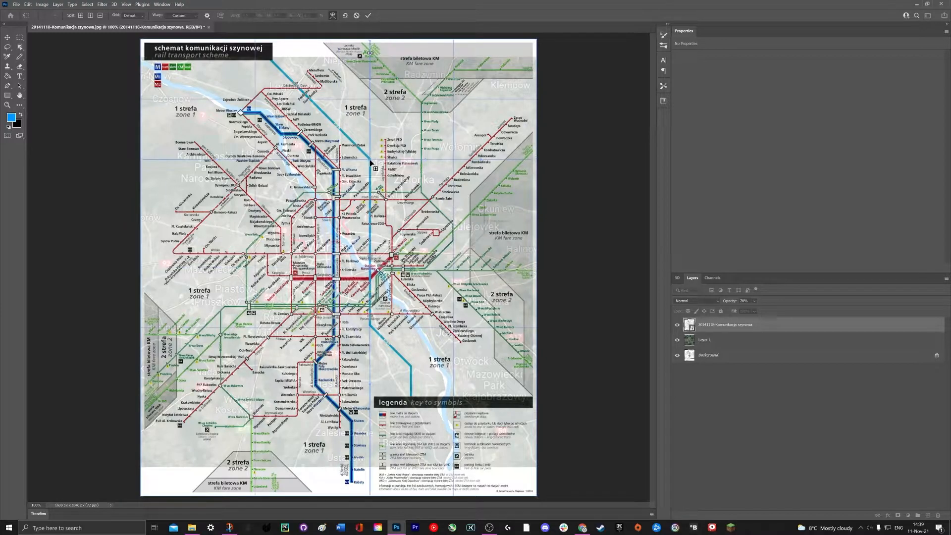
left_click_drag(369, 163, 306, 195)
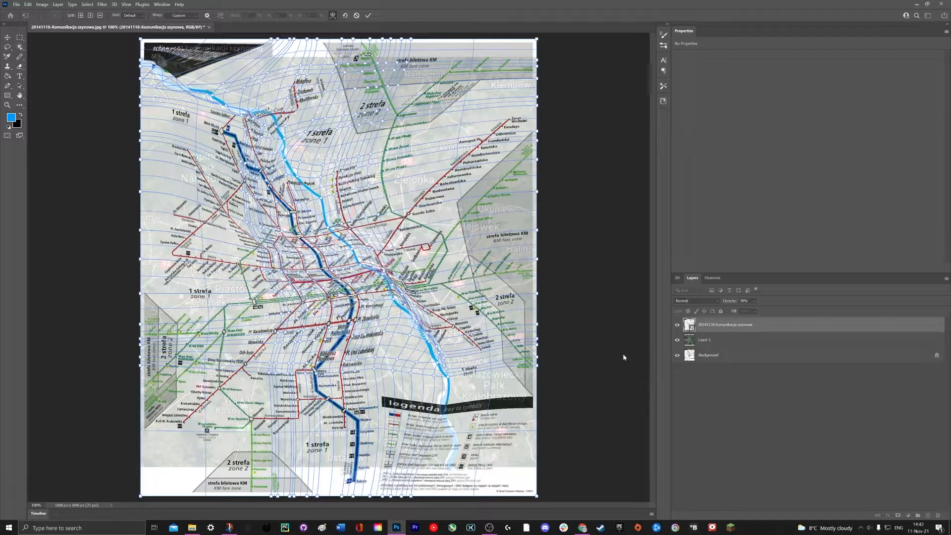
key("Return")
Step: Restore the warped rail scheme layer's opacity to 100% and rasterize it for drawing with the Pencil tool
left_click(755, 302)
left_click_drag(765, 310, 773, 310)
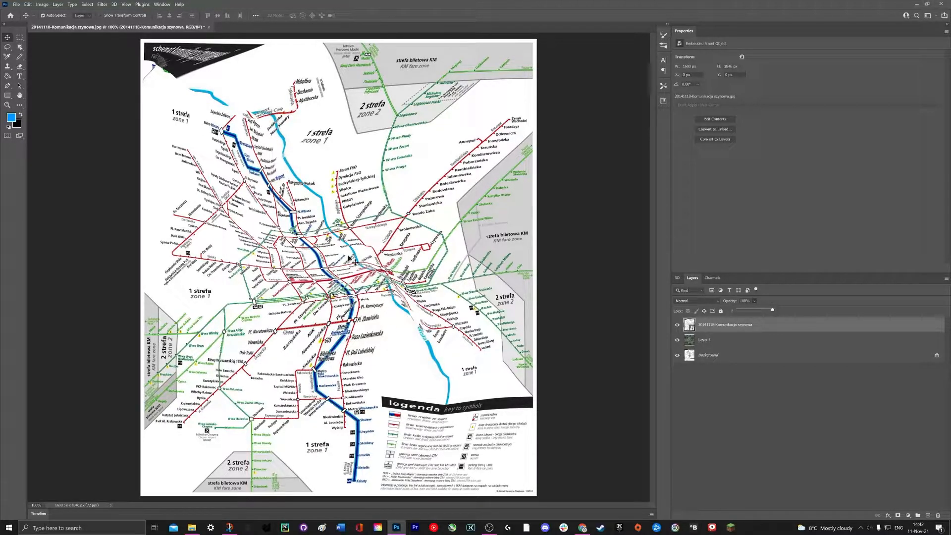
left_click(20, 56)
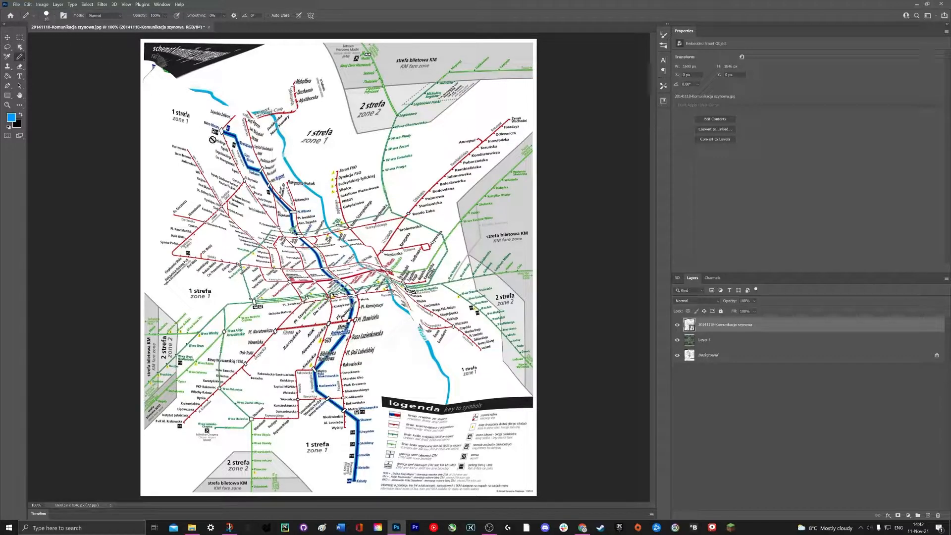
left_click(297, 172)
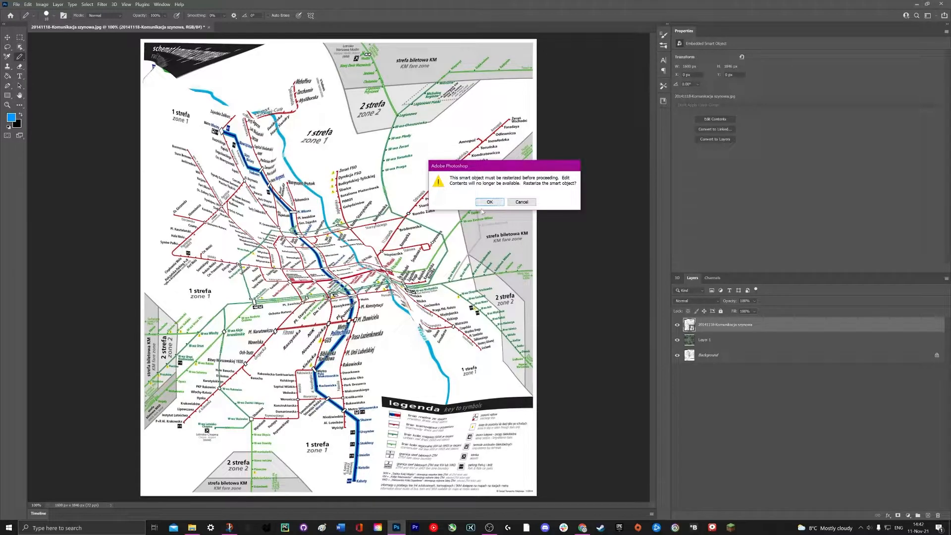
left_click(498, 202)
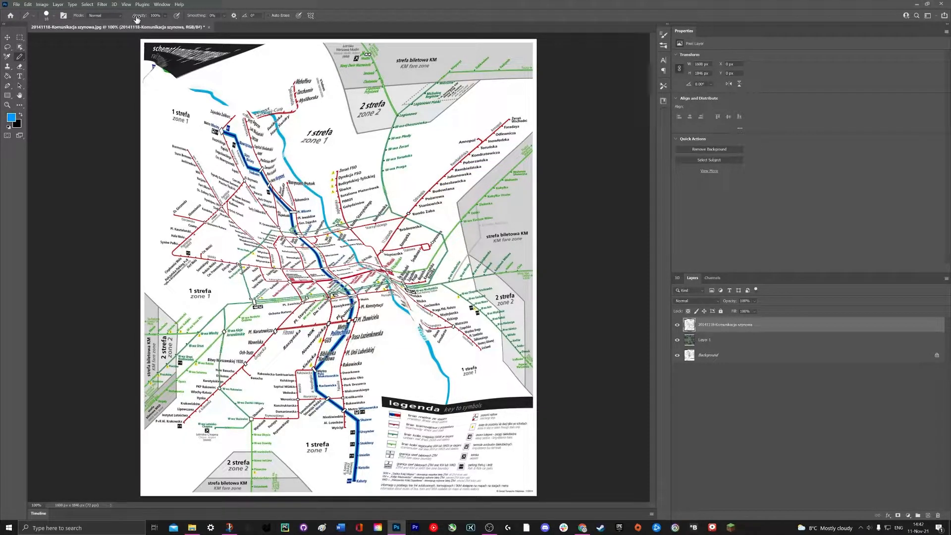
Step: Set the foreground colour to the light blue sampled from the rail scheme's own river line
left_click(11, 118)
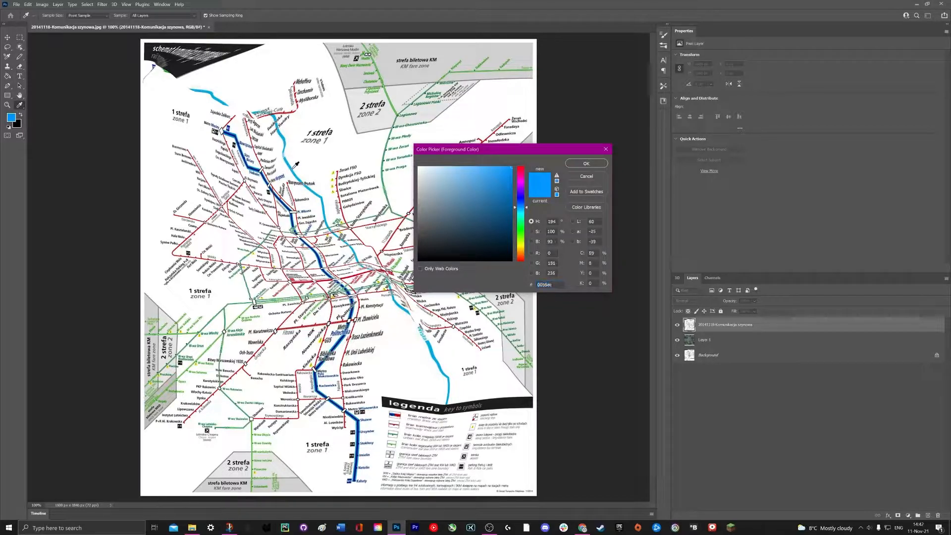
left_click(292, 169)
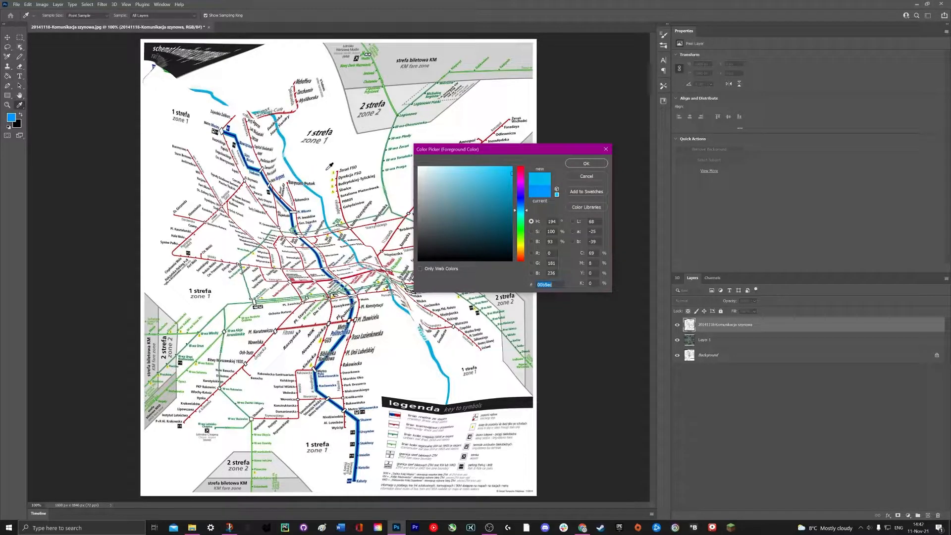
left_click(587, 168)
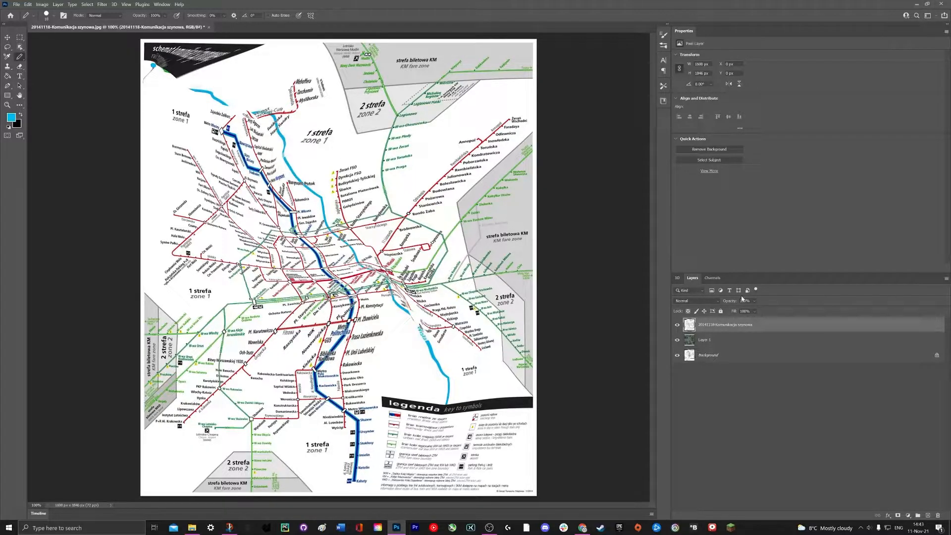
Step: Reduce the rail scheme layer's opacity to 79% and retrace the Vistula's whole course on it with the light blue Pencil
left_click_drag(766, 310, 759, 310)
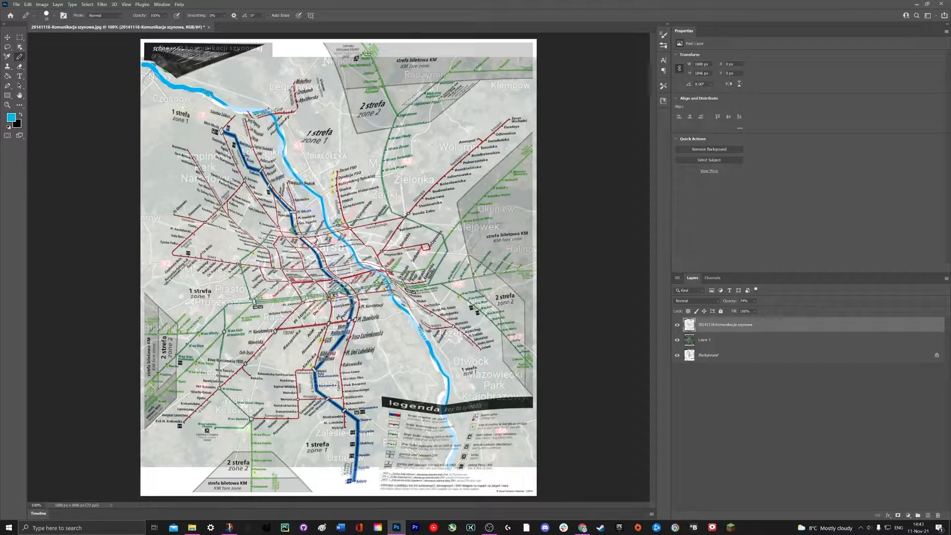
left_click_drag(222, 105, 258, 111)
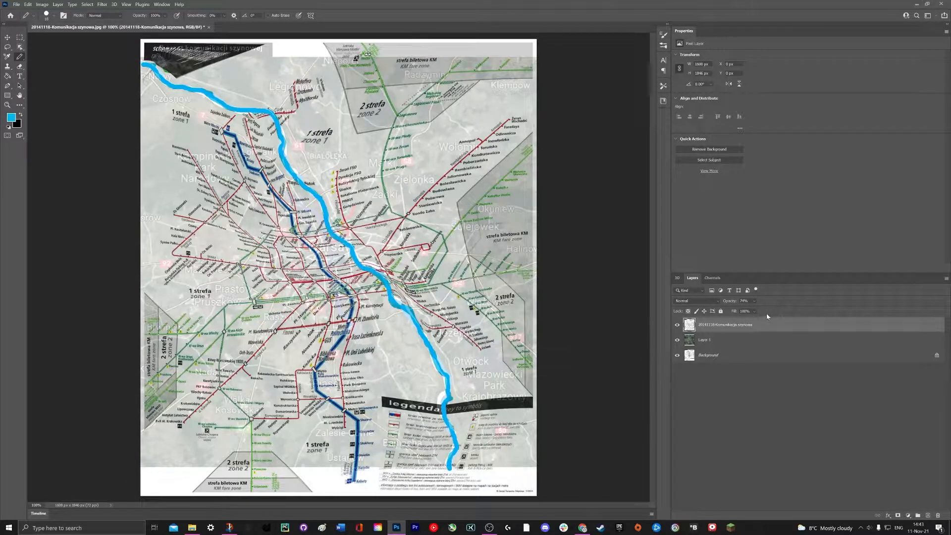
key("Return")
Step: Return the rail scheme layer's opacity to 100% and deselect all layers
left_click(753, 301)
left_click_drag(764, 311, 836, 317)
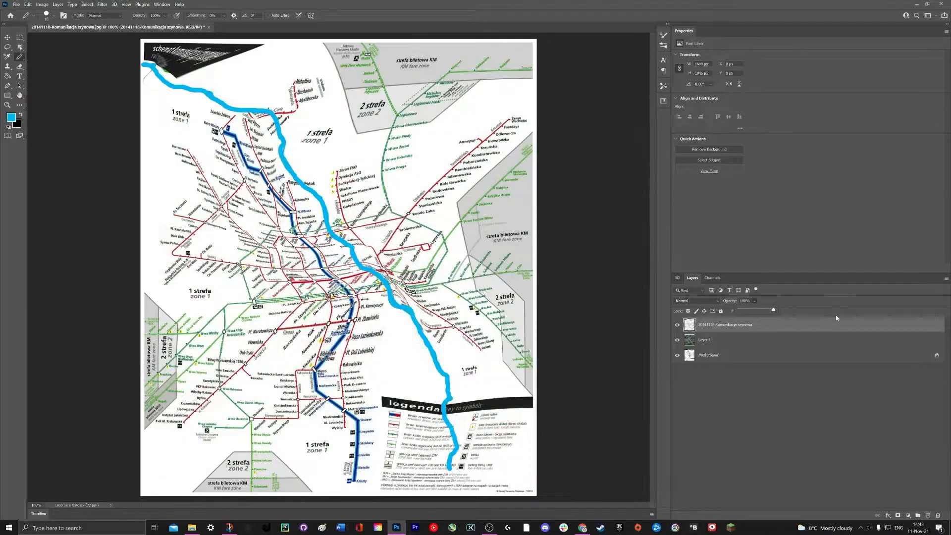
left_click(767, 468)
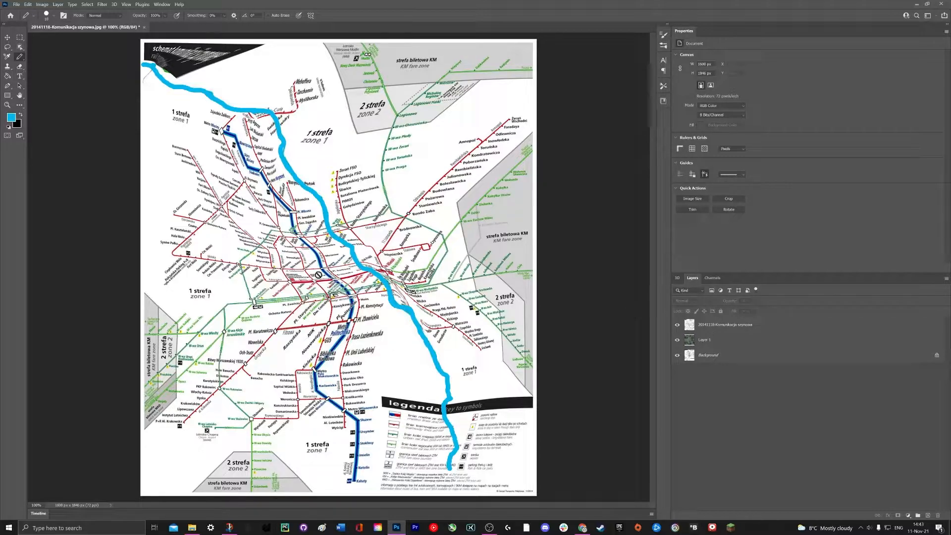
left_click(190, 97)
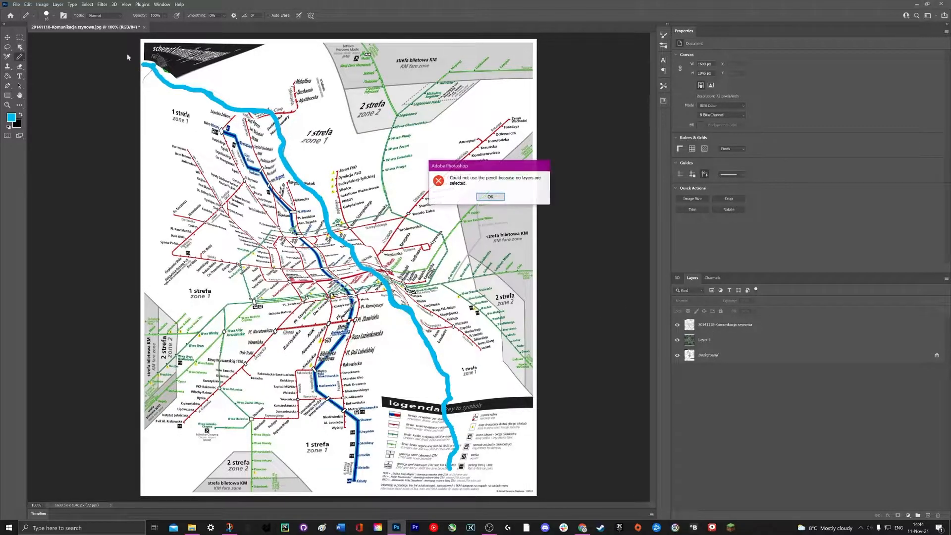
Step: Export the finished map as the PNG 20141118-Komunikacja szynowa.png and place the exported image as a new layer filling the canvas
left_click(487, 198)
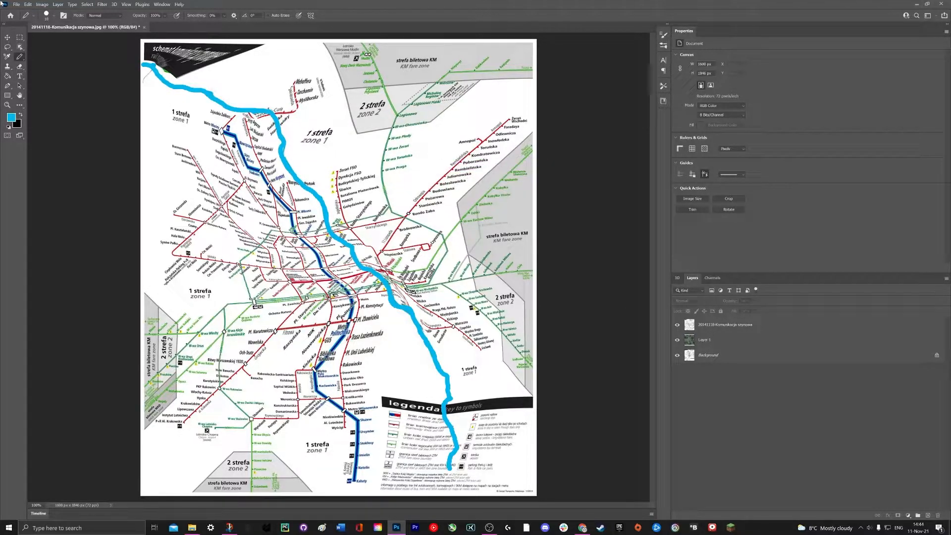
left_click(15, 4)
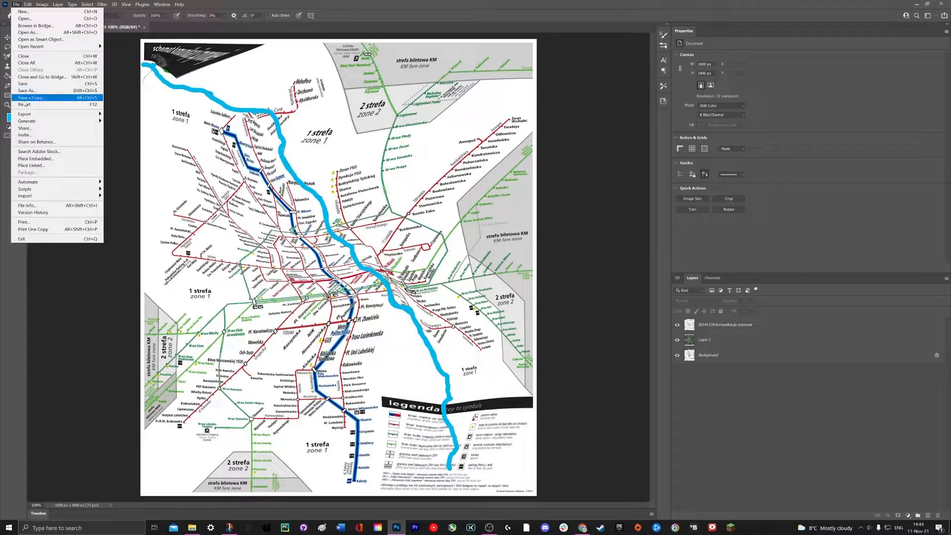
mouse_move(36, 118)
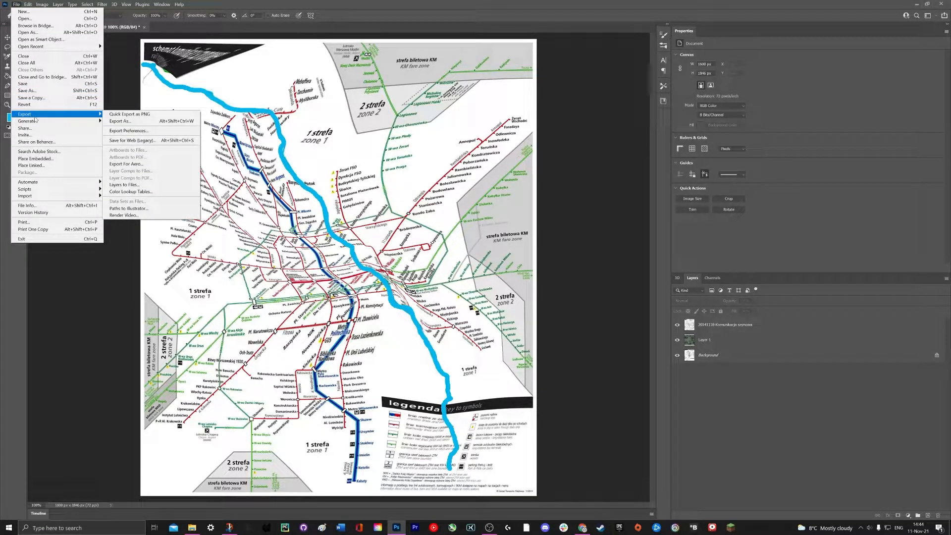
left_click(115, 114)
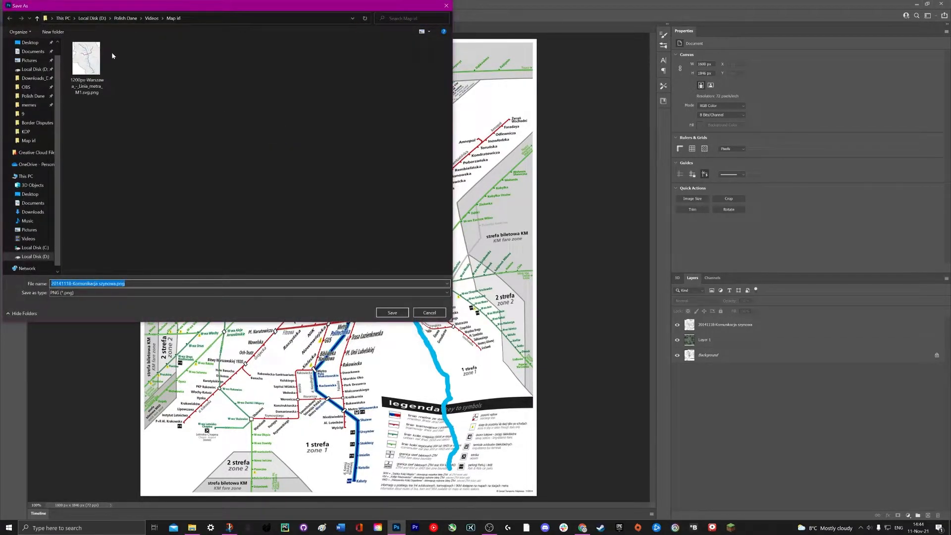
left_click(391, 313)
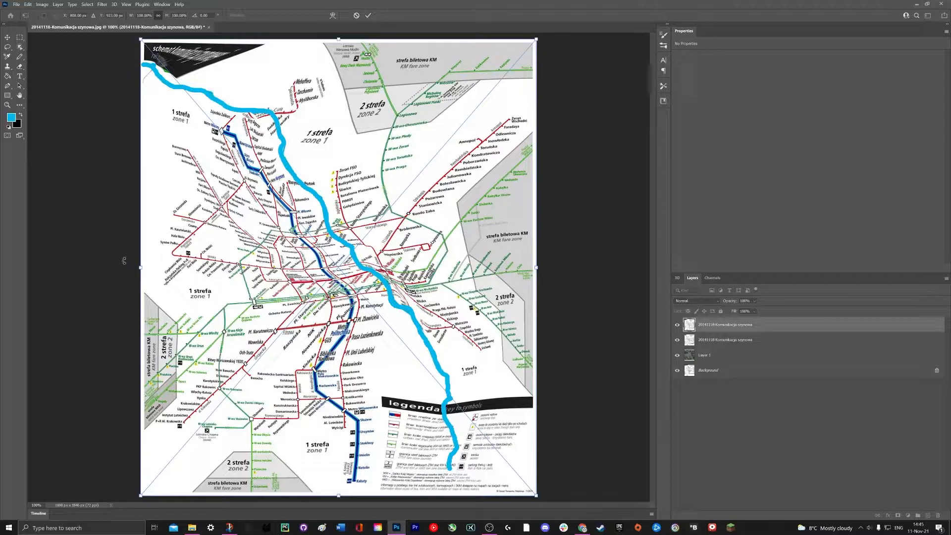
key("Return")
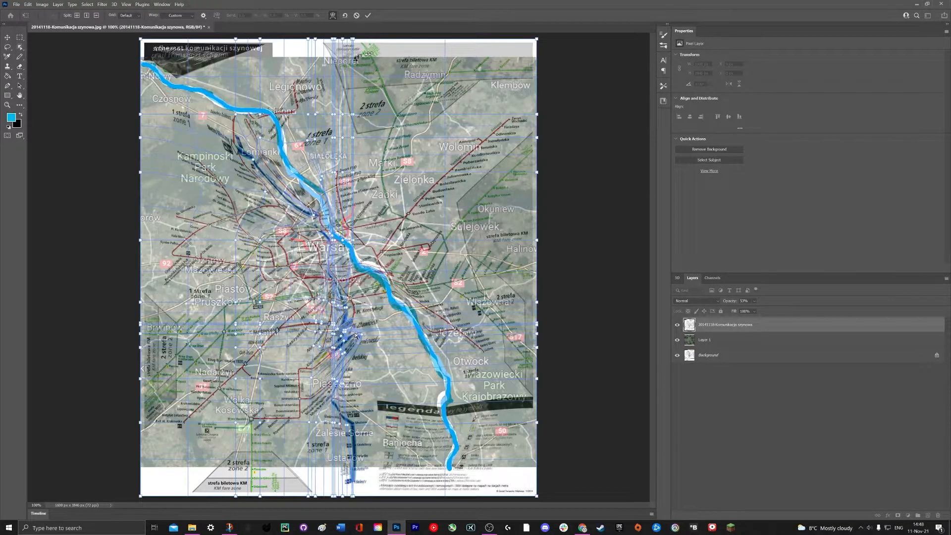
Step: Split the rail scheme's warp grid around the metro line, shift its northern and southern sections towards their real positions, and apply the warp
left_click_drag(360, 395, 346, 318)
key("ctrl+z")
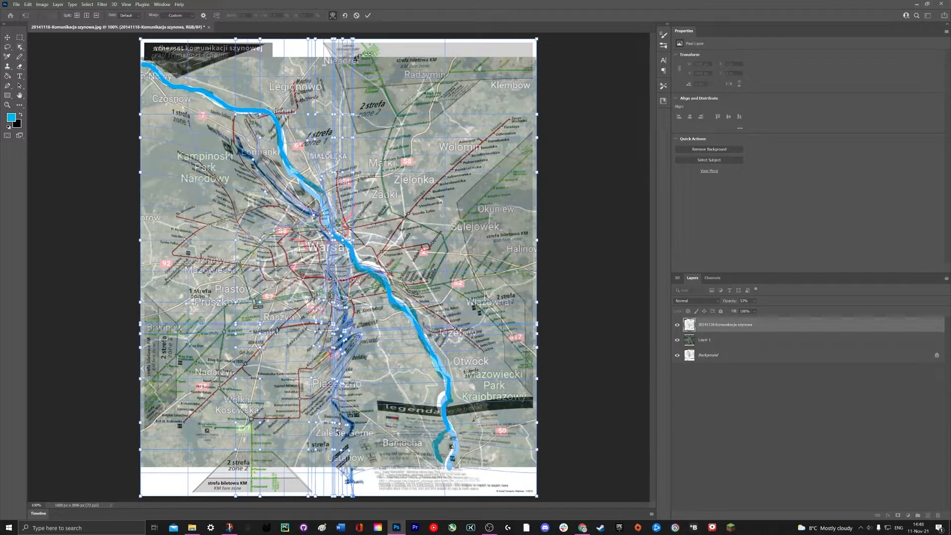
left_click(346, 318, "alt")
left_click(246, 157, "alt")
mouse_move(246, 157)
left_mouse_down()
mouse_move(260, 169)
mouse_move(239, 154)
left_mouse_up()
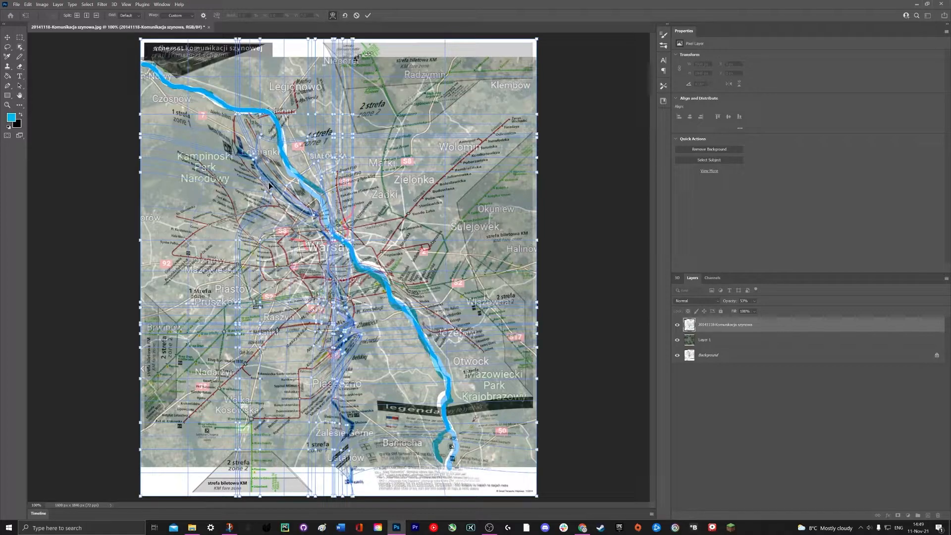
left_click_drag(278, 192, 284, 197)
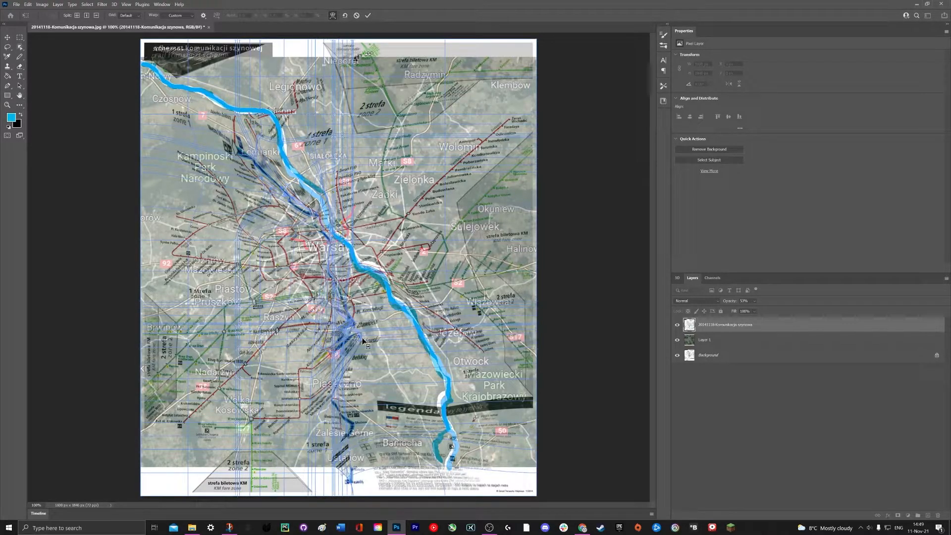
left_click_drag(362, 339, 336, 341)
key("Return")
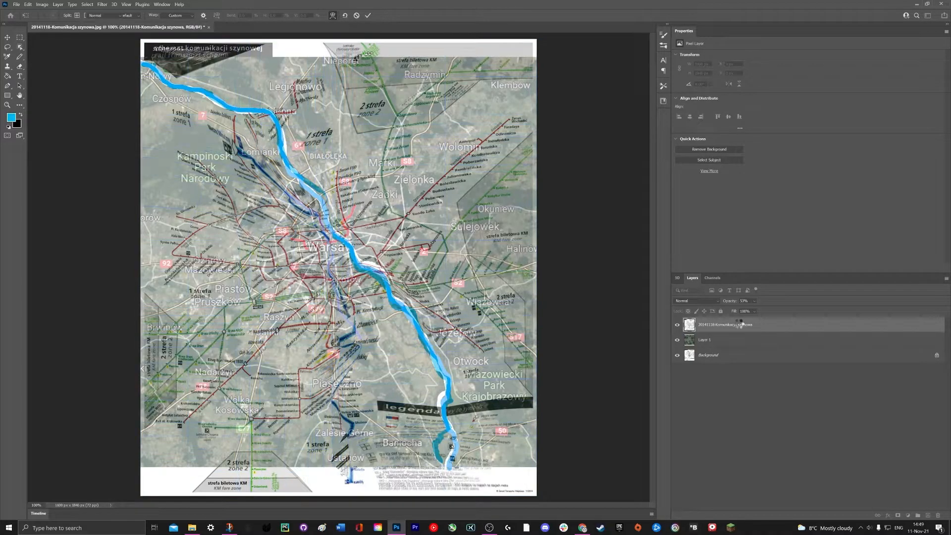
Step: Set the rail scheme layer's opacity to 100% to inspect the warped scheme without the satellite map showing through
key("b")
left_click(755, 302)
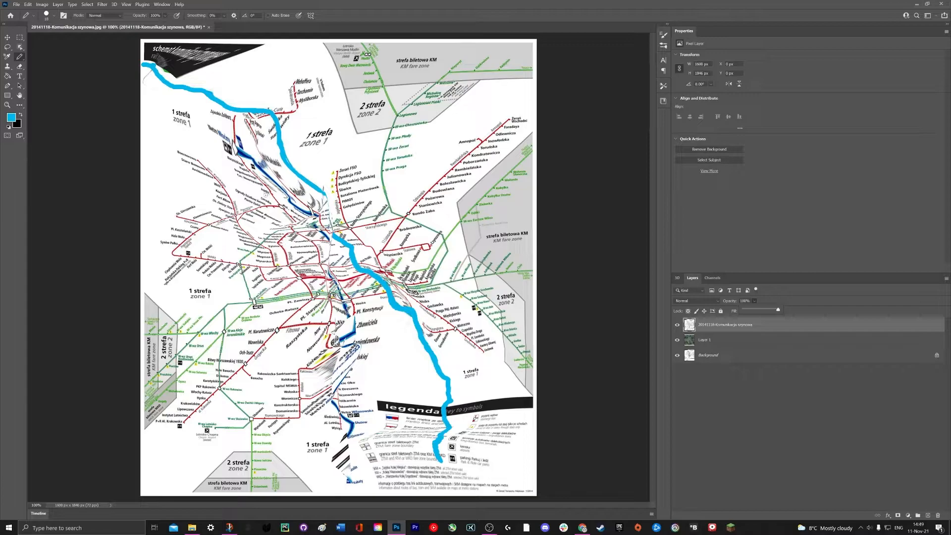
left_click(20, 59)
left_click(734, 342)
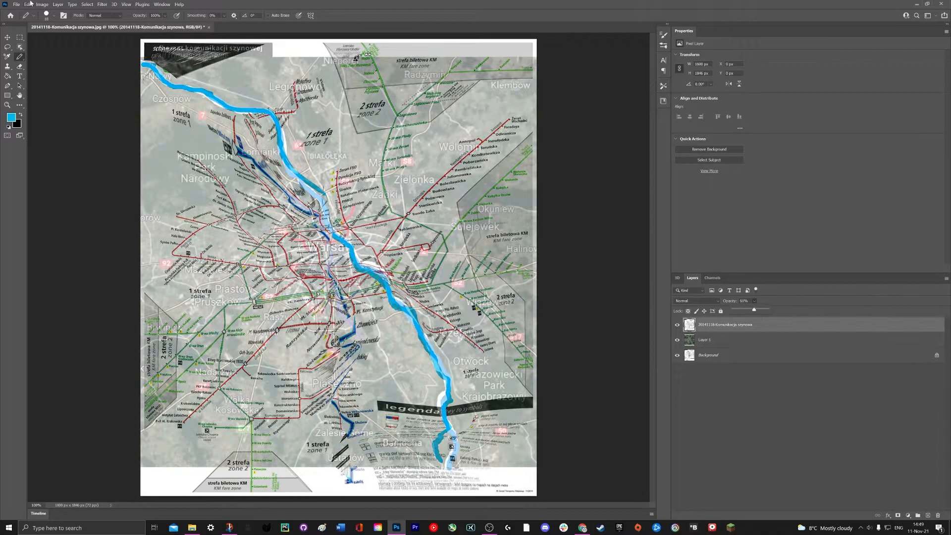
Step: Warp the semi-transparent rail scheme again, pulling the southern metro section north and adjusting the lines around central Warsaw, and apply it
left_click(28, 4)
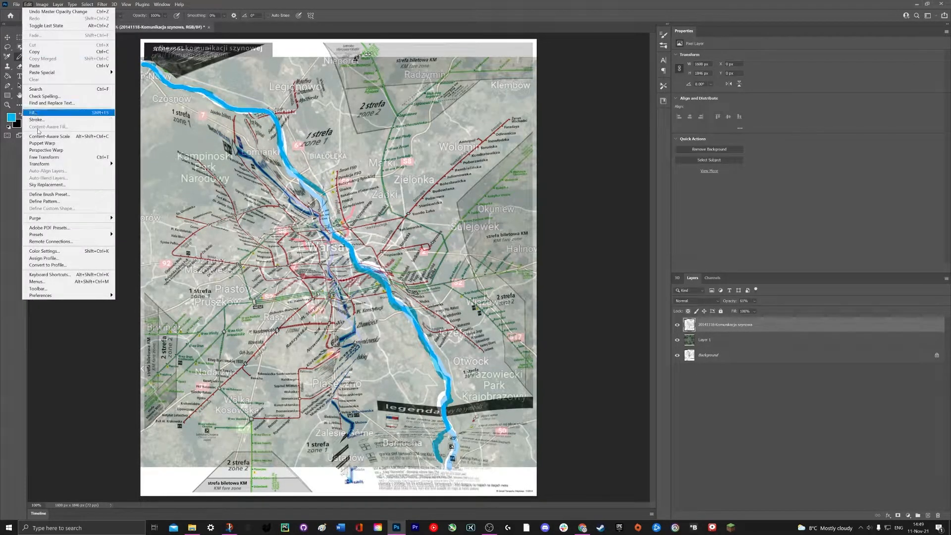
mouse_move(46, 164)
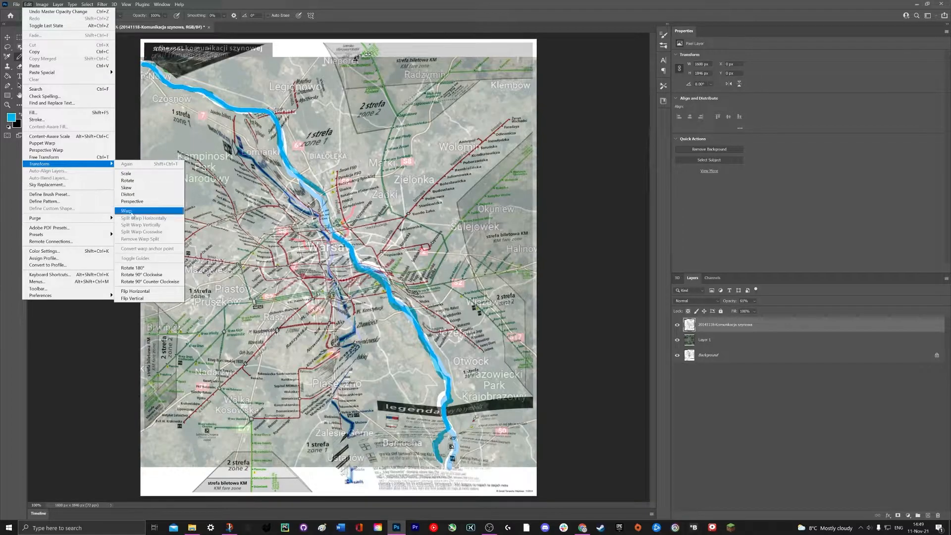
left_click(129, 212)
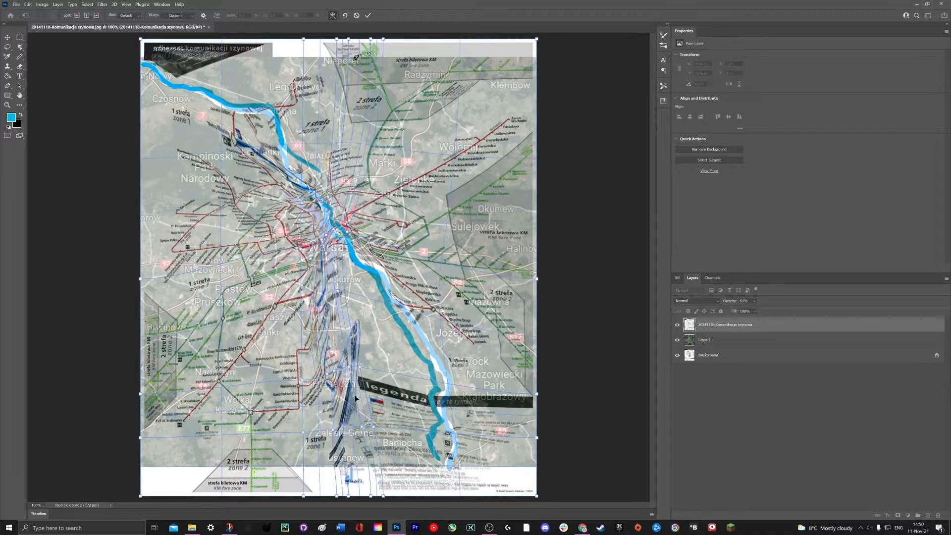
left_click_drag(355, 399, 348, 316)
left_click_drag(333, 370, 347, 344)
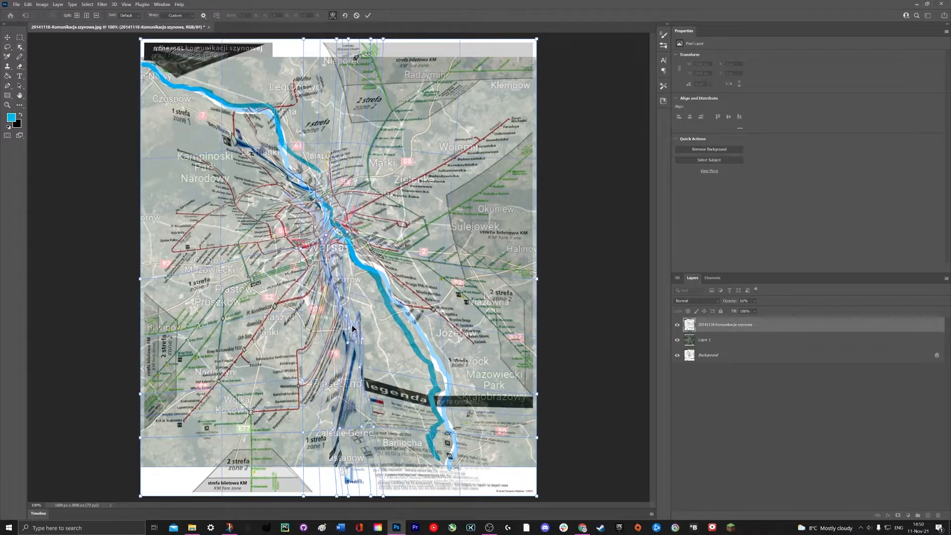
left_click_drag(309, 243, 322, 202)
left_click_drag(304, 170, 305, 171)
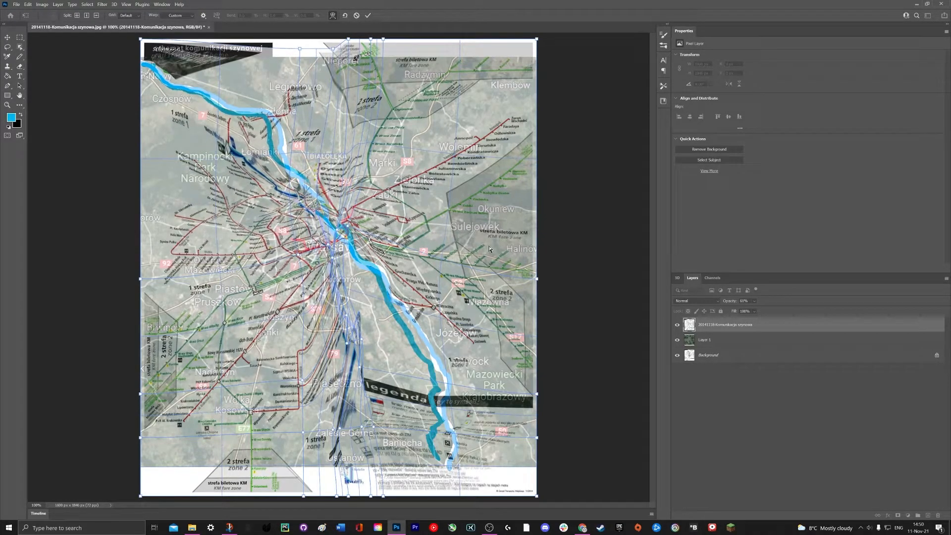
key("Return")
Step: Restore the warped rail scheme layer's opacity to 100% and deselect all layers
left_click(755, 301)
left_click_drag(778, 311, 792, 311)
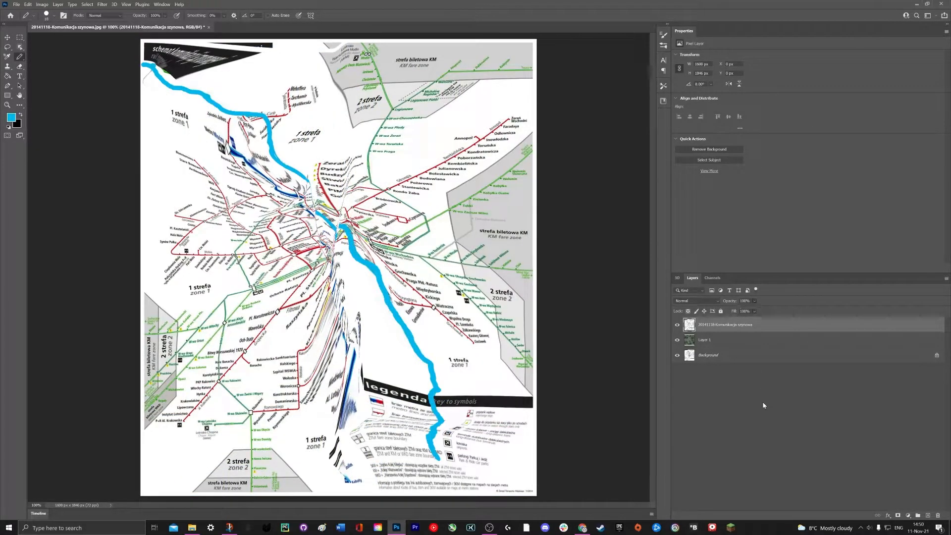
left_click(759, 374)
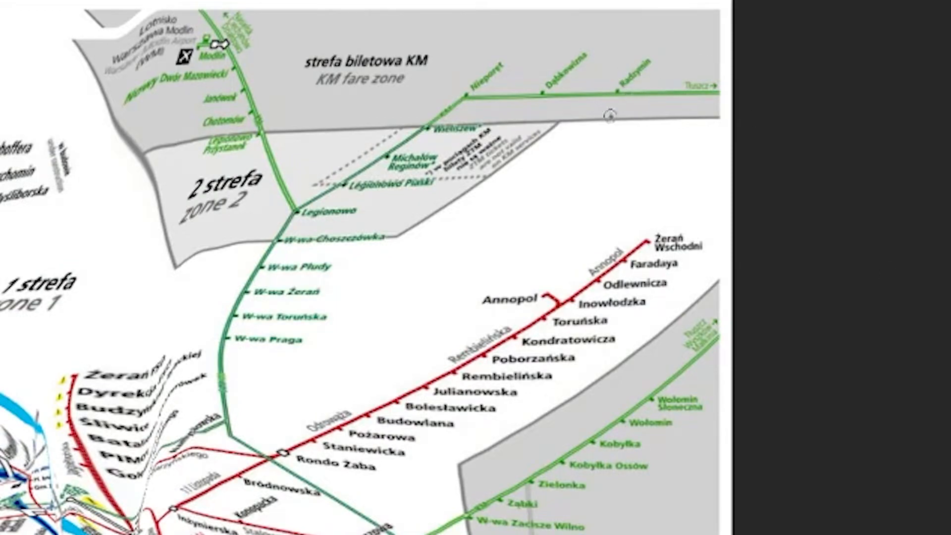
Step: Warp the rail scheme again, pulling its northeast part inward and its southwest part southeast, and realign its river with the satellite map's Vistula
mouse_move(615, 70)
left_mouse_down()
mouse_move(605, 100)
mouse_move(651, 88)
mouse_move(613, 77)
mouse_move(643, 99)
left_mouse_up()
key("ctrl+z")
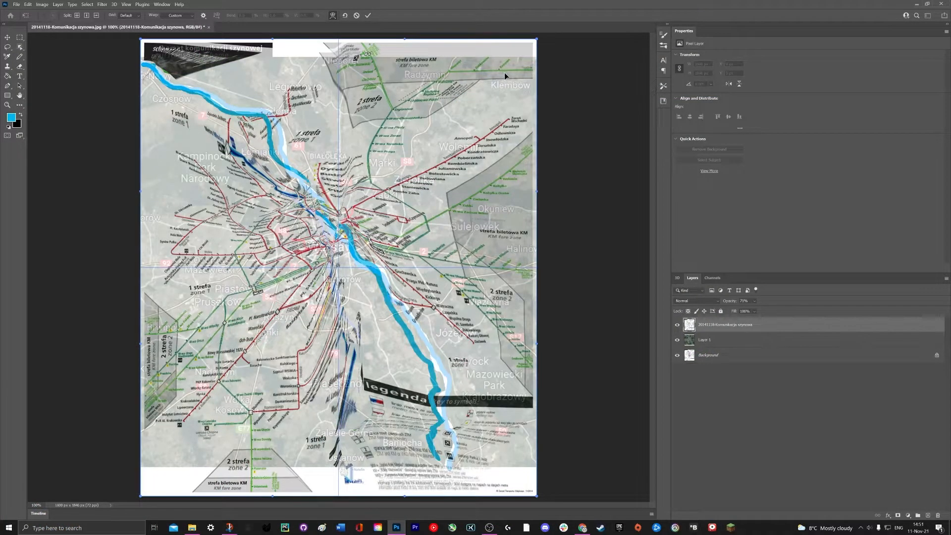
left_click_drag(503, 77, 431, 90)
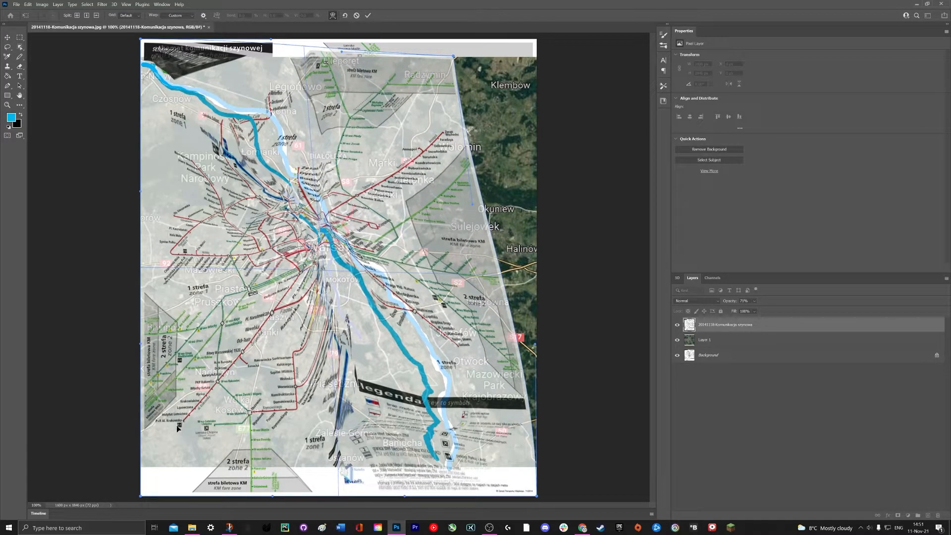
left_click_drag(262, 492, 353, 463)
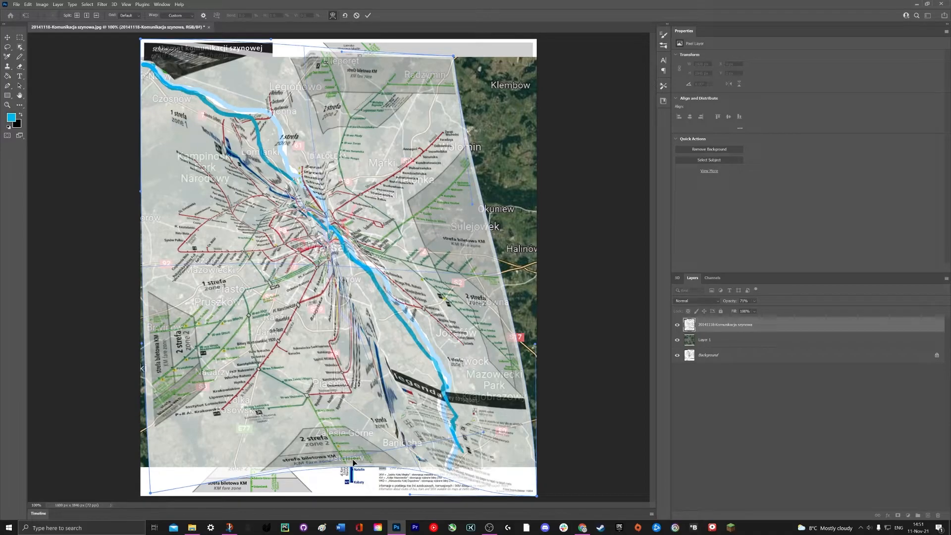
left_click_drag(263, 133, 384, 294)
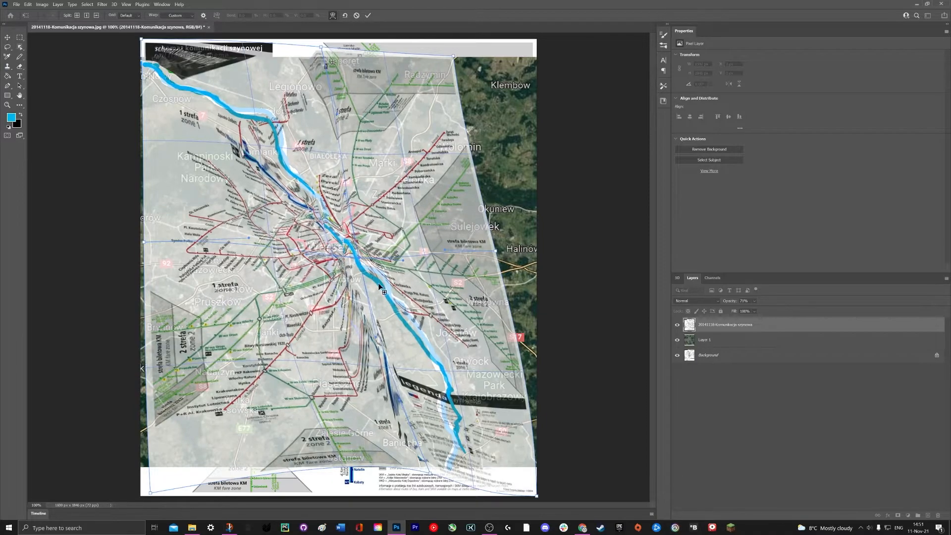
left_click_drag(392, 330, 401, 328)
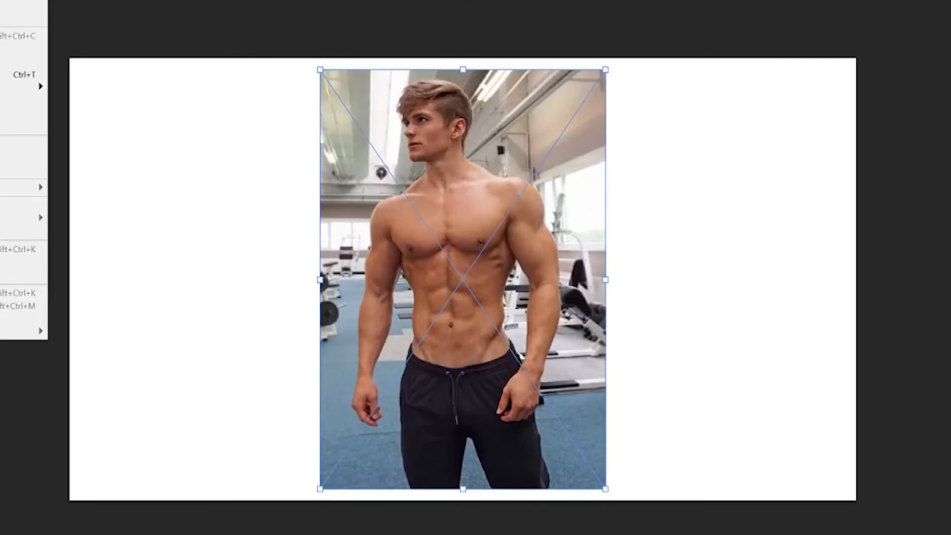
Step: Warp the gym photo with added grid splits around the torso, drawing both sides of the man's waist inward
mouse_move(35, 85)
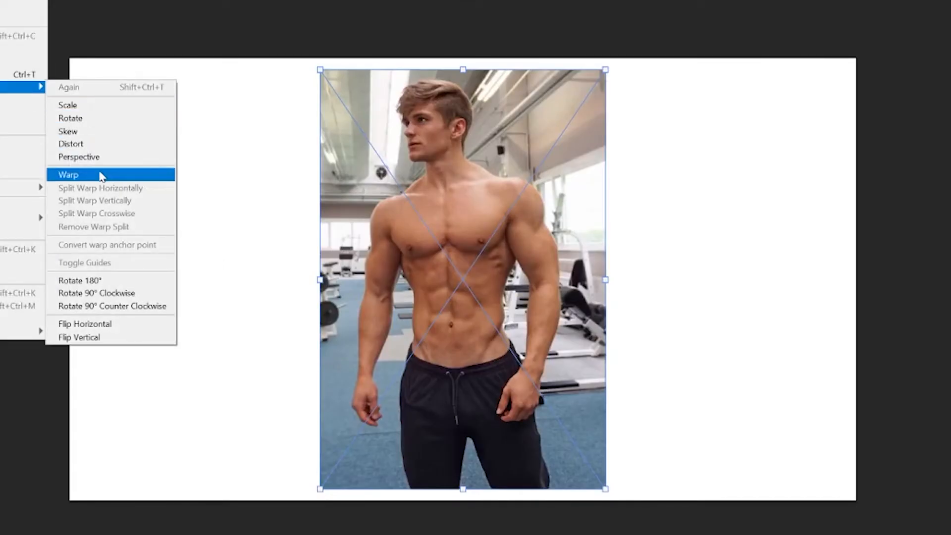
left_click(75, 175)
left_click_drag(425, 302, 476, 317)
left_click(488, 278, "alt")
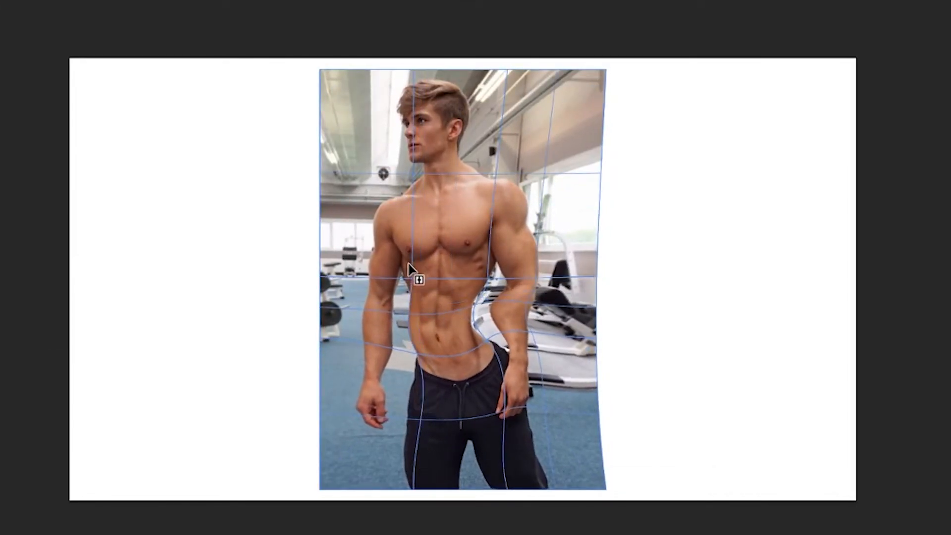
left_click(418, 278, "alt")
left_click_drag(423, 292, 435, 340)
left_click(427, 335, "alt")
left_click(421, 314, "alt")
Step: Split the warp grid at the man's arms and pull both upper arms outward to exaggerate their size
left_click(377, 276, "alt")
left_click(377, 250, "alt")
left_click_drag(376, 250, 355, 244)
left_click_drag(378, 277, 351, 270)
left_click(538, 249, "alt")
left_click_drag(538, 249, 567, 240)
Step: Slim the man's neck, stretch the front of his trousers far beyond the photo's left edge, and apply the warp
left_click(467, 167, "alt")
left_click_drag(468, 168, 454, 176)
left_click(466, 434, "alt")
left_click_drag(466, 434, 164, 265)
key("Return")
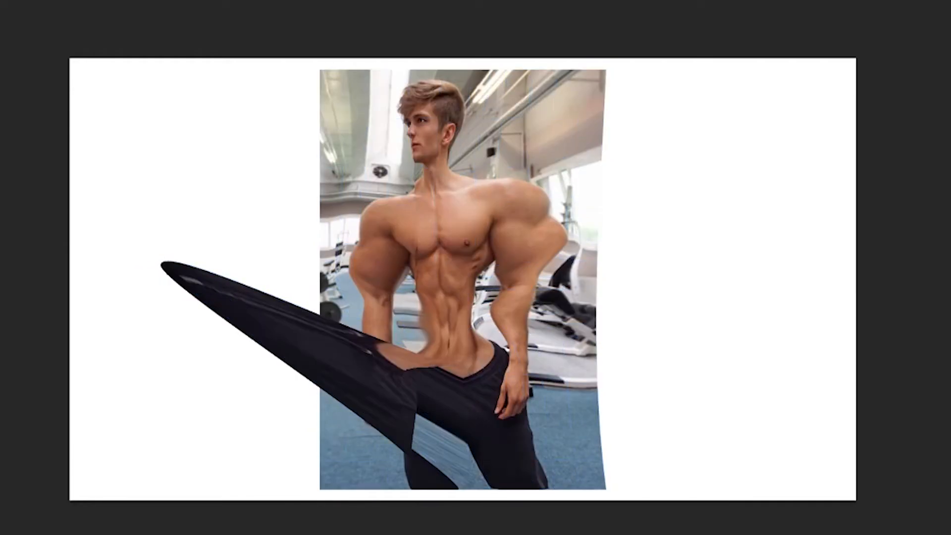